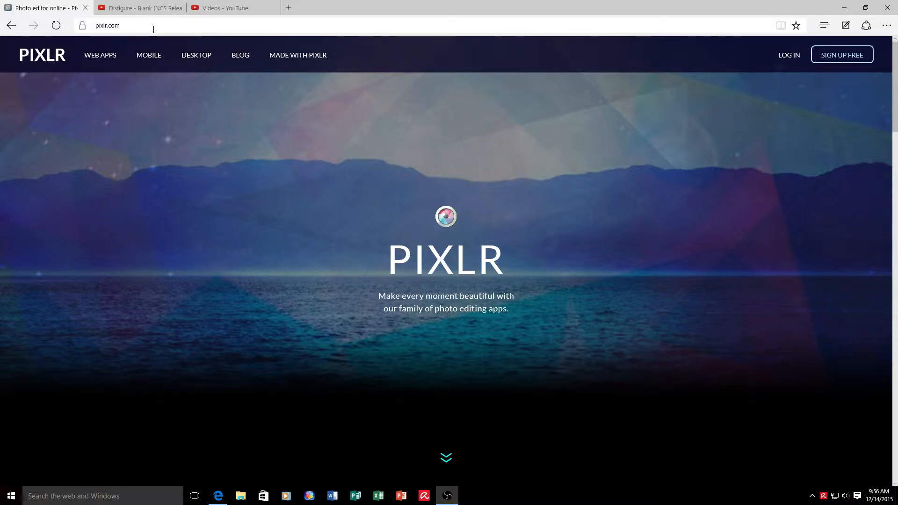
Step: Launch the Pixlr Editor web app from the Pixlr home page
scroll(313, 171, "down", 3)
scroll(314, 171, "down", 3)
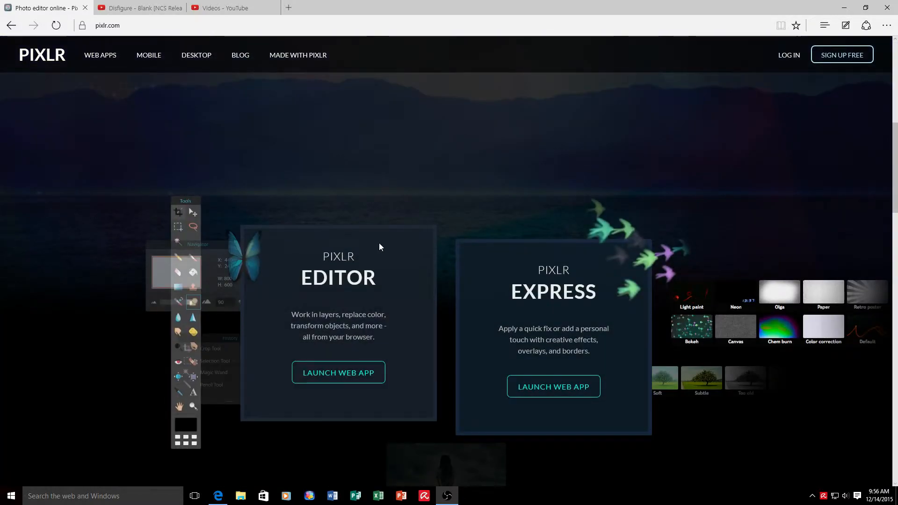
left_click(340, 377)
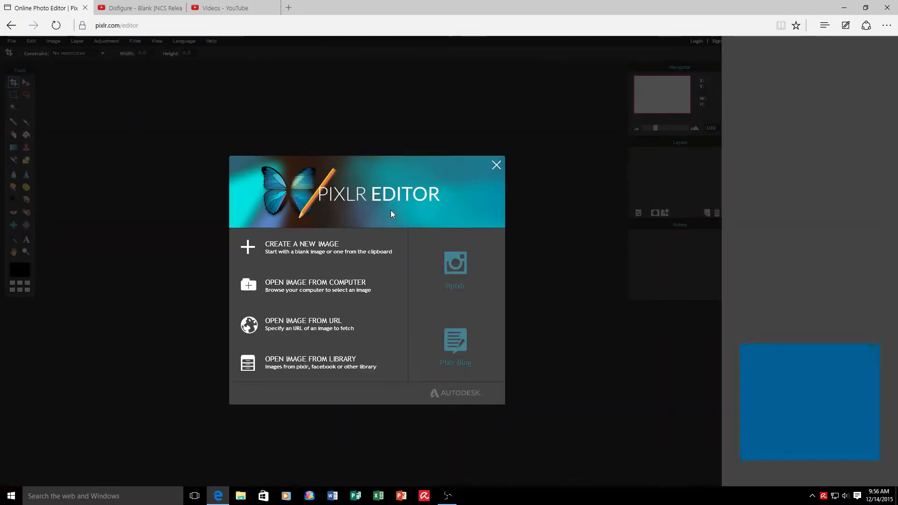
Step: Start a new image and name it "Fallout 4 Tradecraft"
left_click(304, 246)
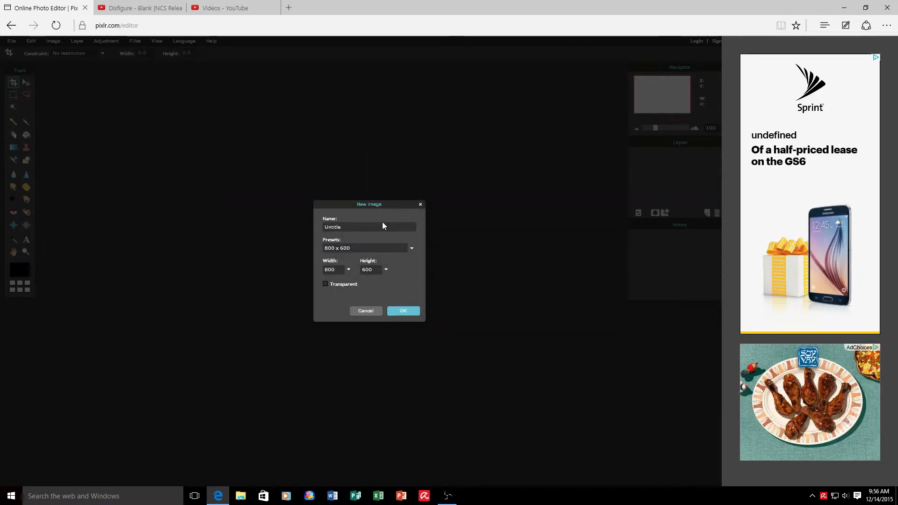
key("BackSpace")
key("BackSpace")
key("BackSpace")
key("BackSpace")
key("BackSpace")
key("BackSpace")
key("BackSpace")
key("BackSpace")
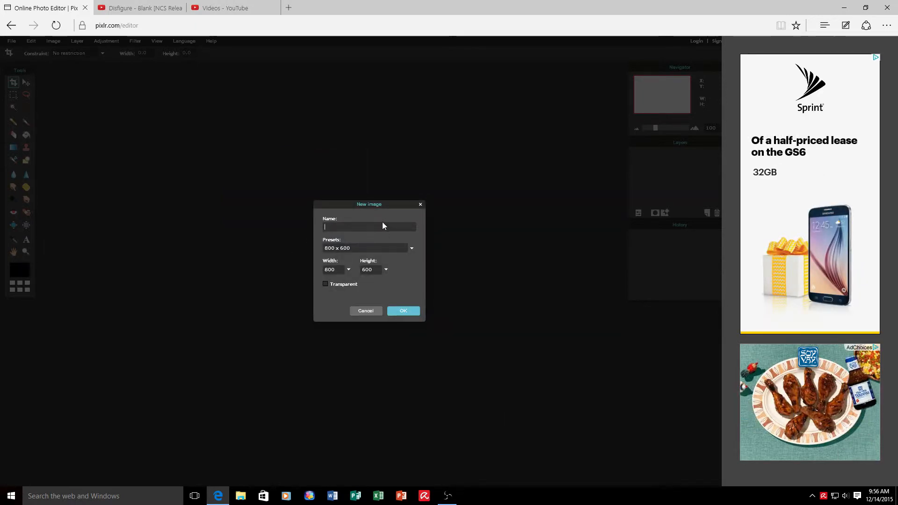
type("Fallout")
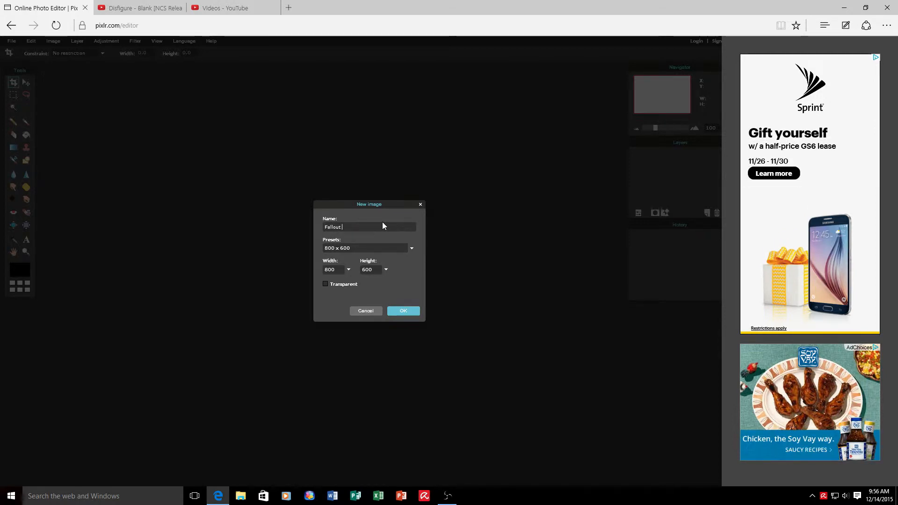
type(" 4 Tradecraft")
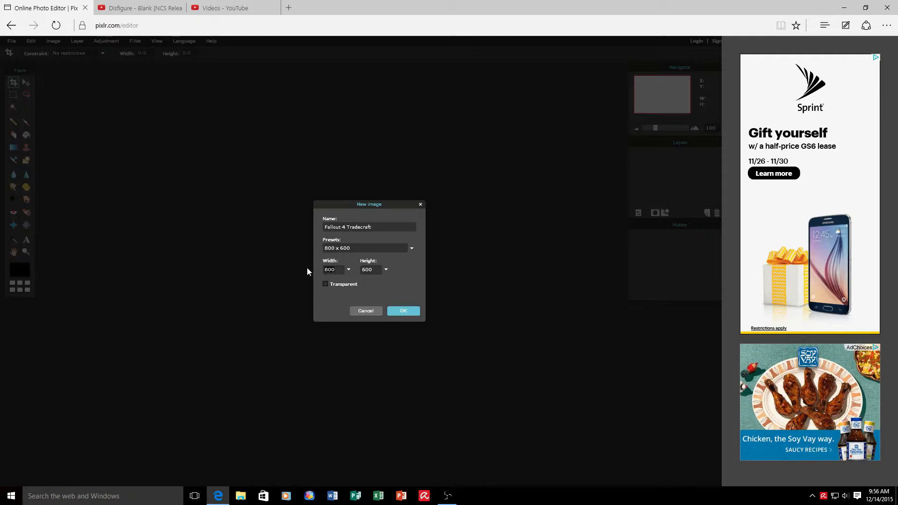
Step: Set the new image's width to 1280 and height to 720, make it transparent, and create it
type("1280")
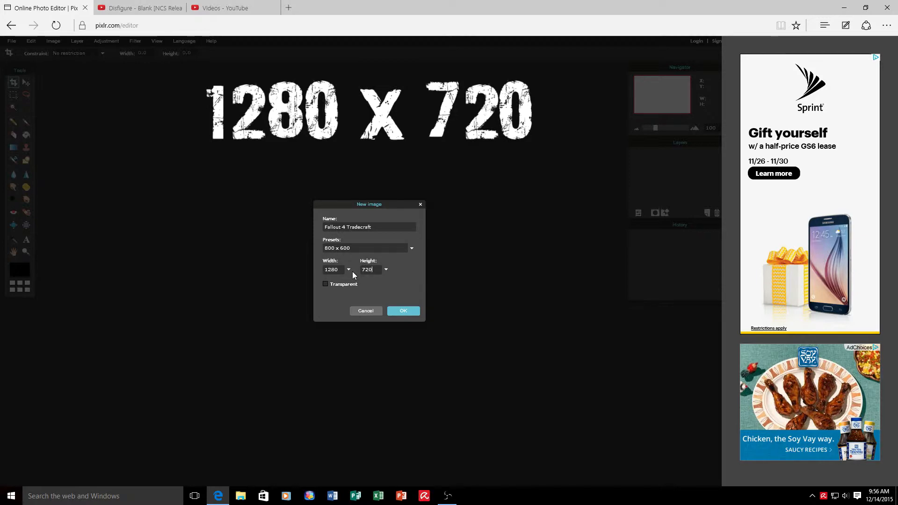
left_click(347, 284)
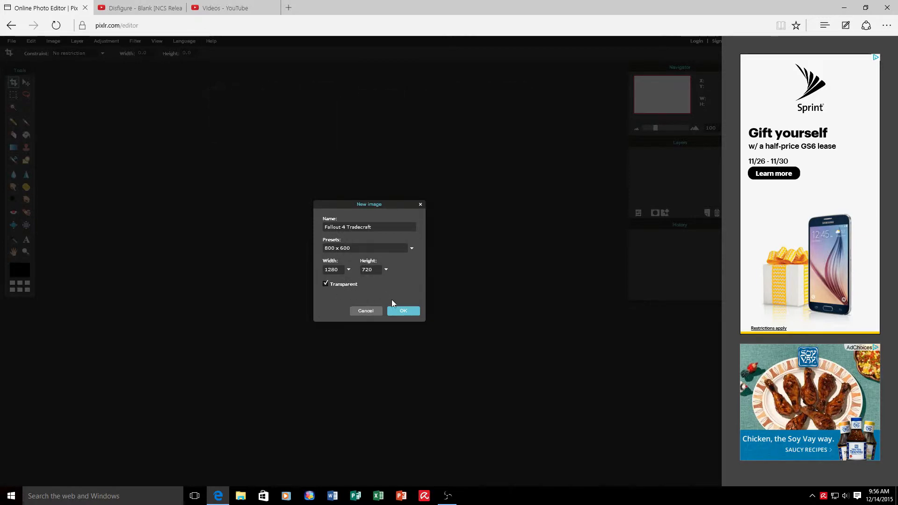
left_click(406, 311)
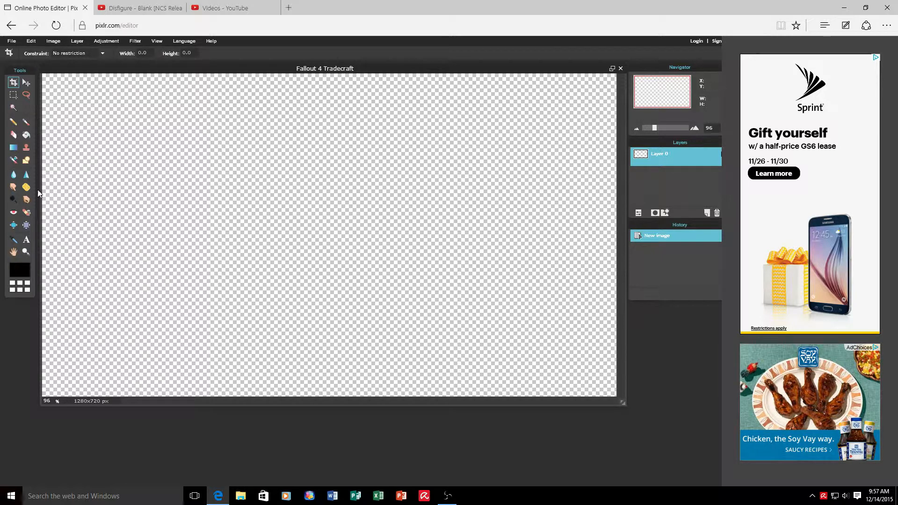
left_click(27, 134)
left_click(27, 270)
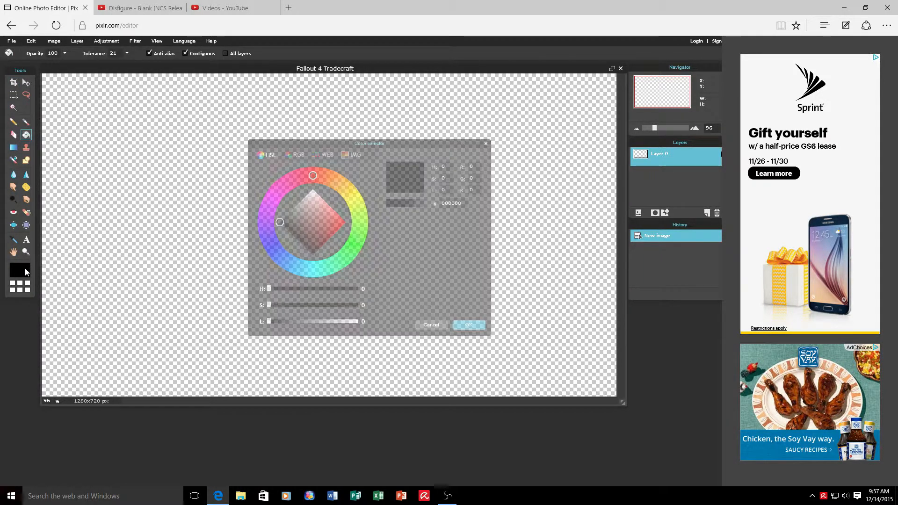
left_click_drag(328, 200, 313, 188)
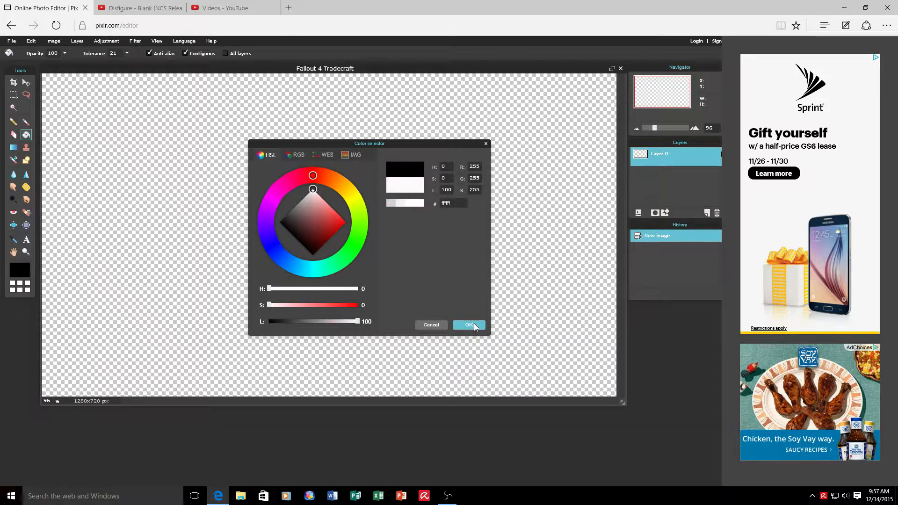
left_click_drag(333, 225, 347, 223)
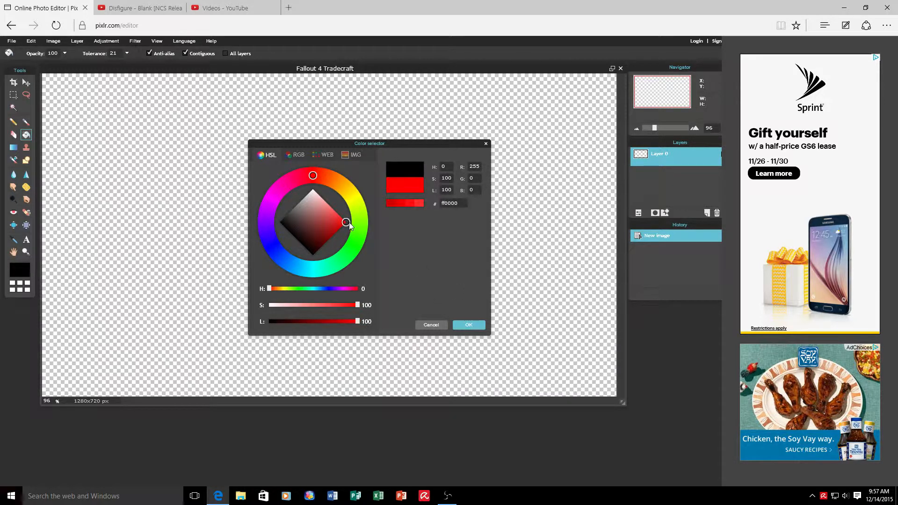
left_click_drag(279, 252, 283, 250)
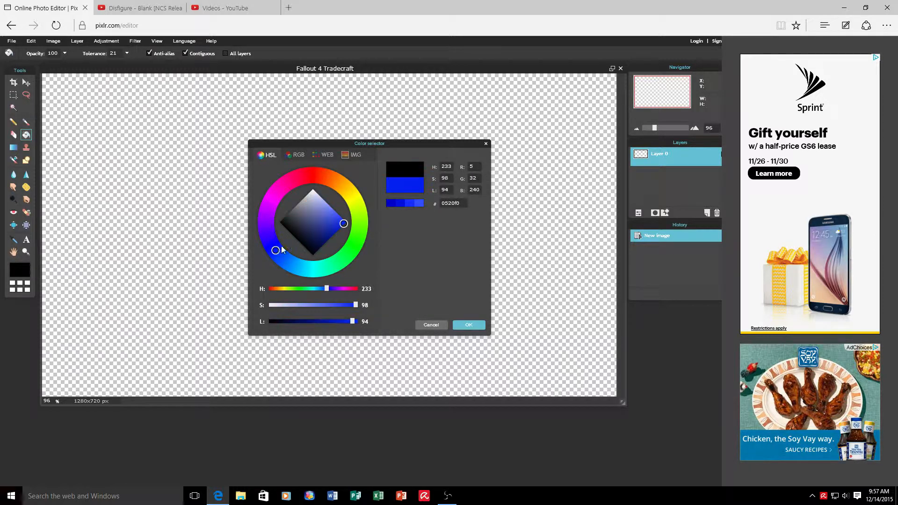
left_click(431, 325)
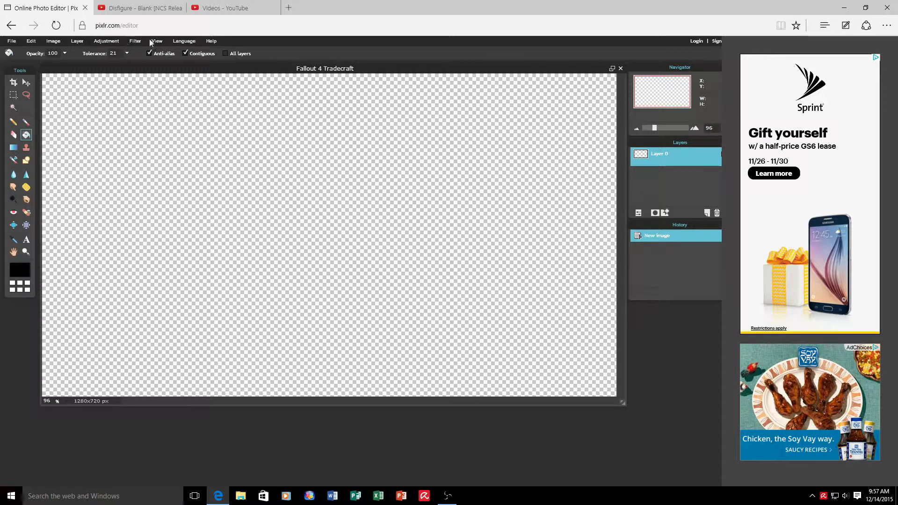
Step: Search Google Images for "blue background" in a new browser tab
left_click(289, 8)
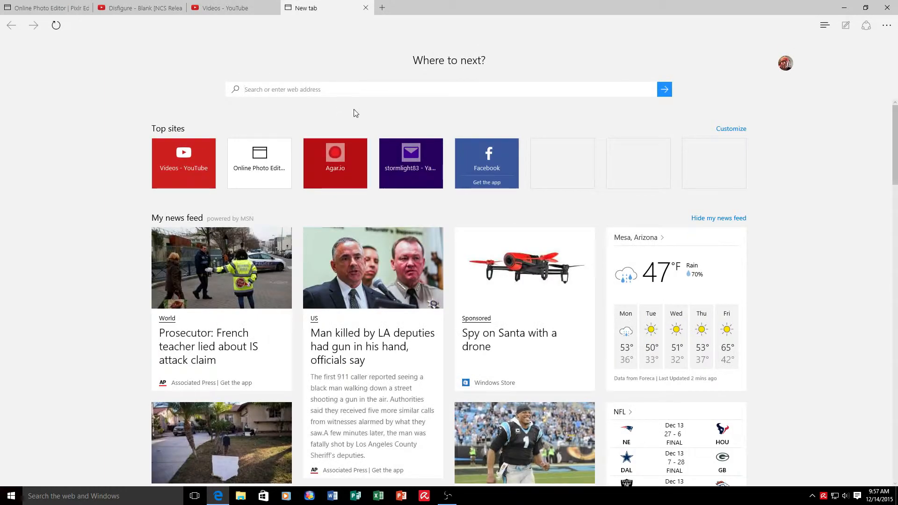
type("google.com/")
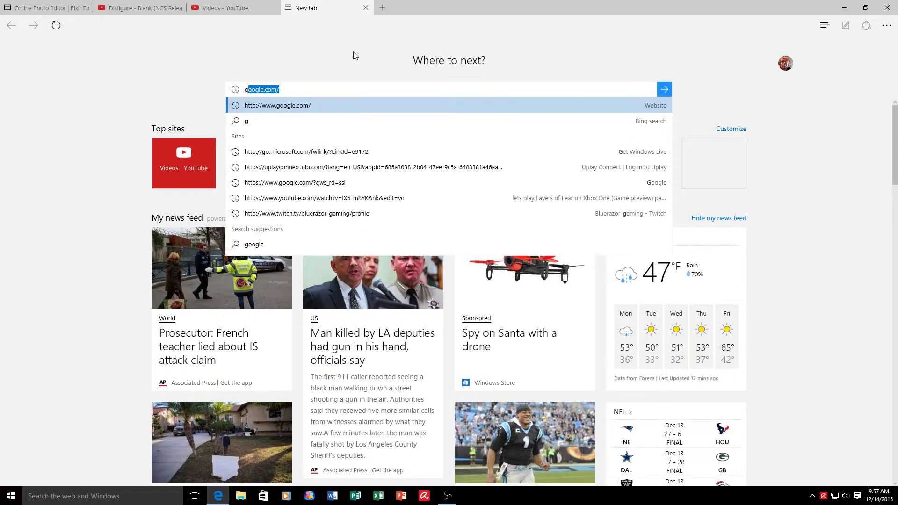
key("Return")
left_click(811, 50)
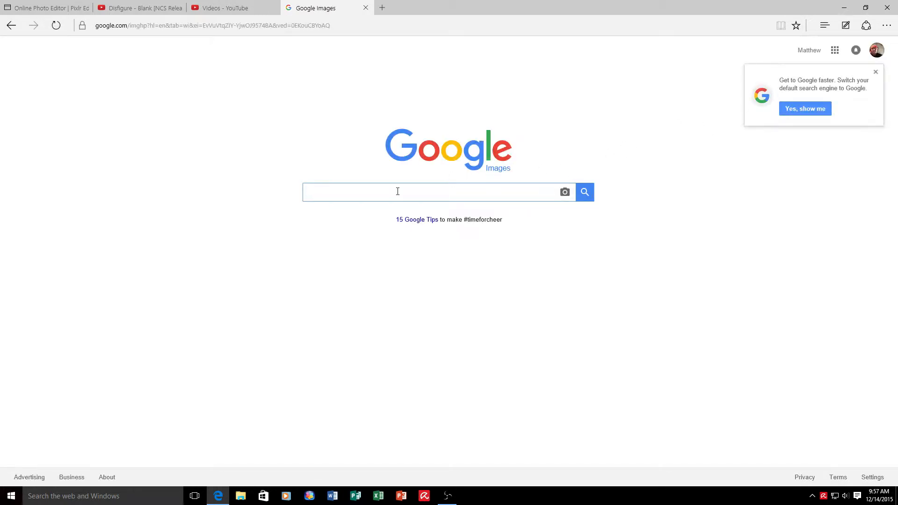
type("blue backg")
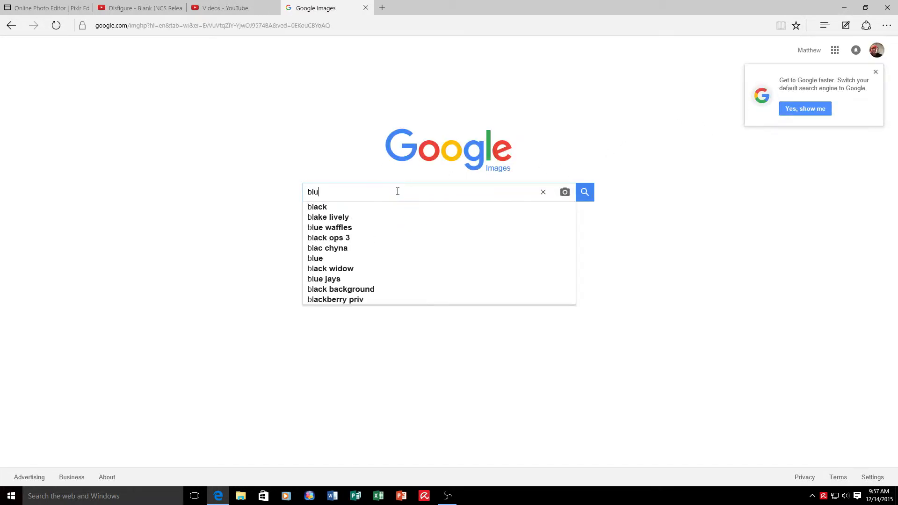
type("round")
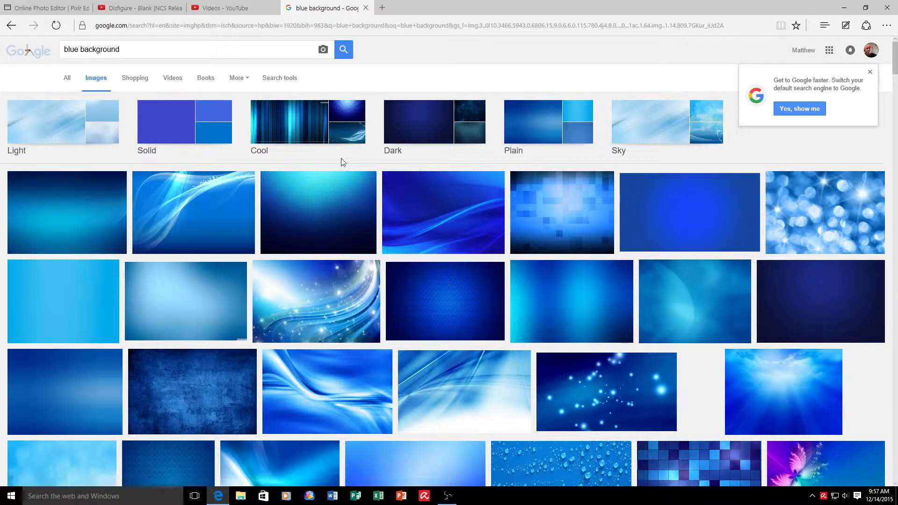
Step: Narrow the image search to the Cool category and add "1280 x 720" to the search terms
left_click(310, 126)
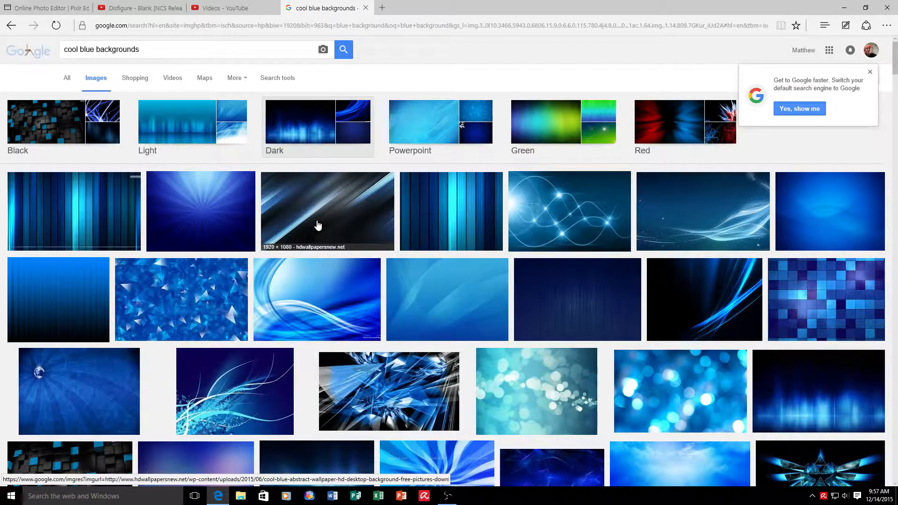
left_click(165, 48)
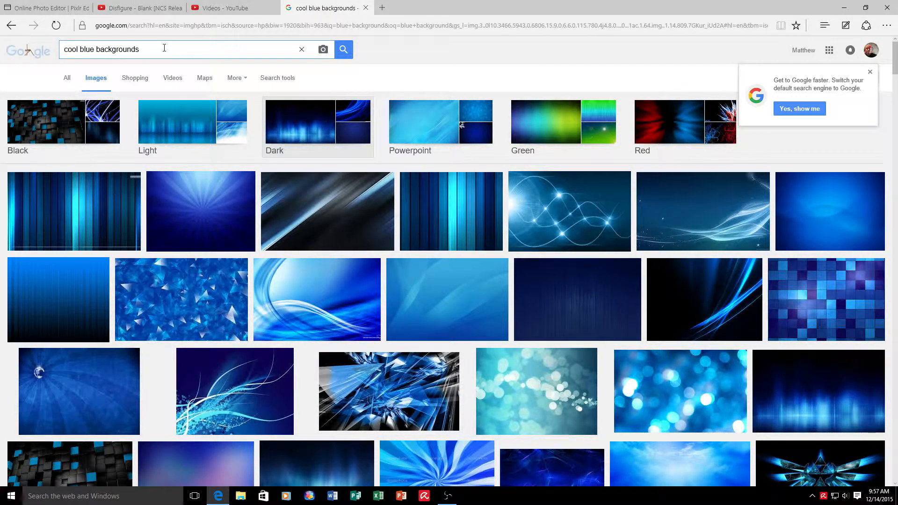
type("1280 x 720")
key("Return")
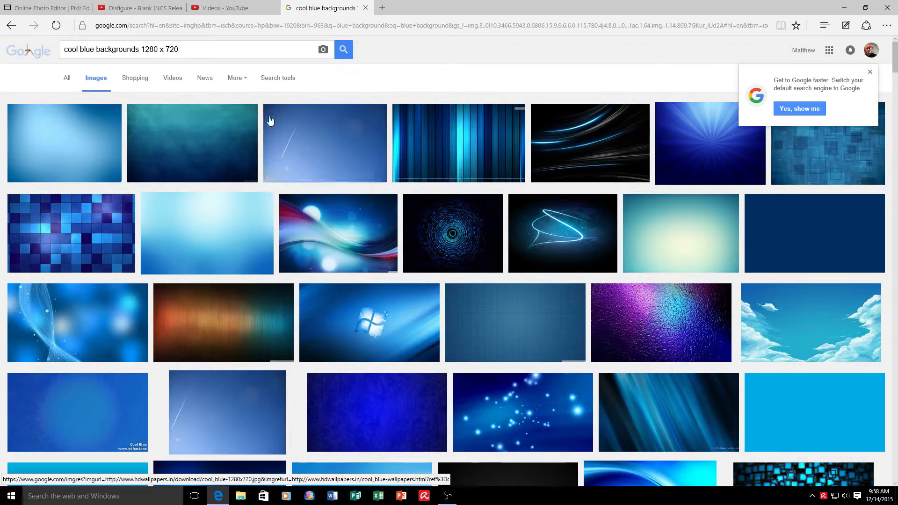
Step: Save the Cool Blue wallpaper with vertical stripes to the Pictures folder as cool-blue-wallpaper-2 in JPEG format
left_click(462, 149)
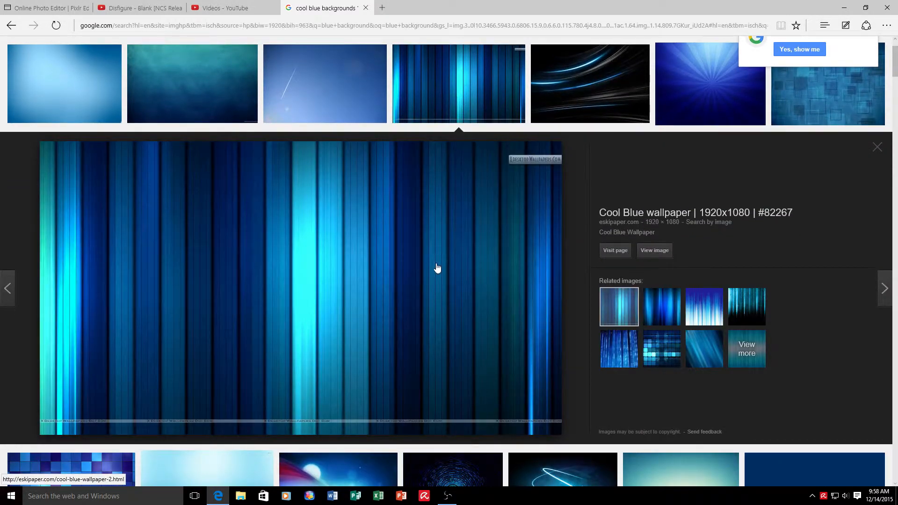
right_click(344, 252)
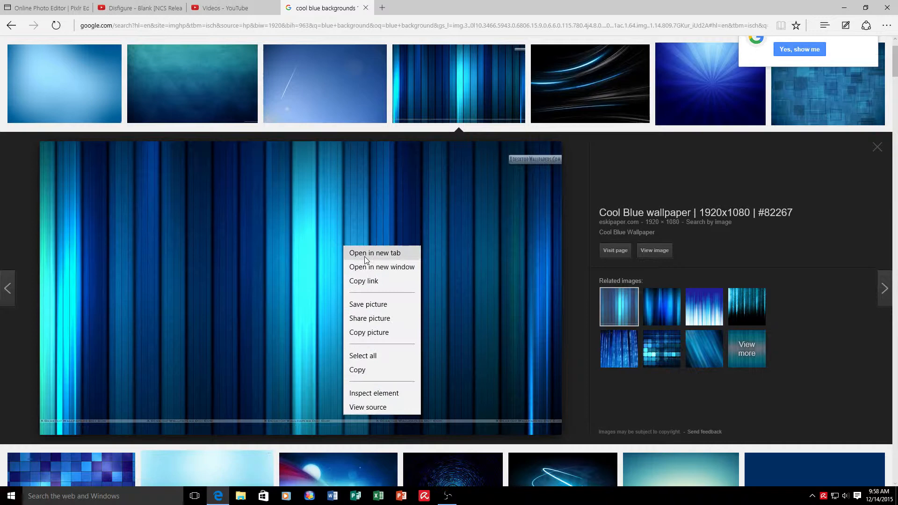
left_click(370, 306)
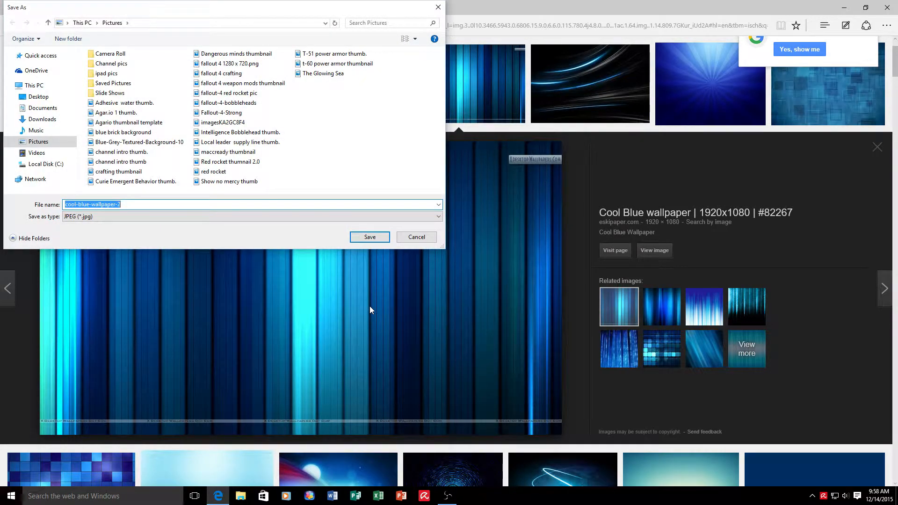
left_click(370, 237)
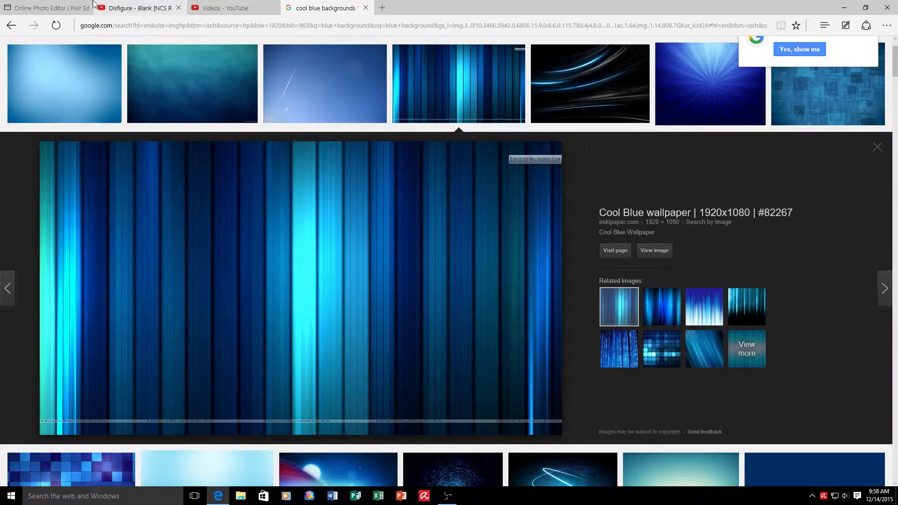
Step: Return to Pixlr Editor and open the cool-blue-wallpaper-2 image from the Pictures folder
left_click(47, 8)
left_click(10, 42)
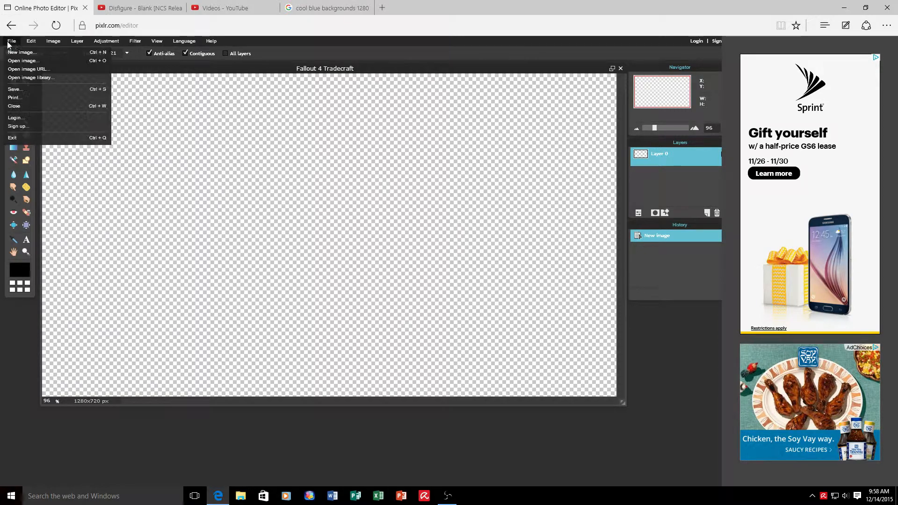
left_click(23, 61)
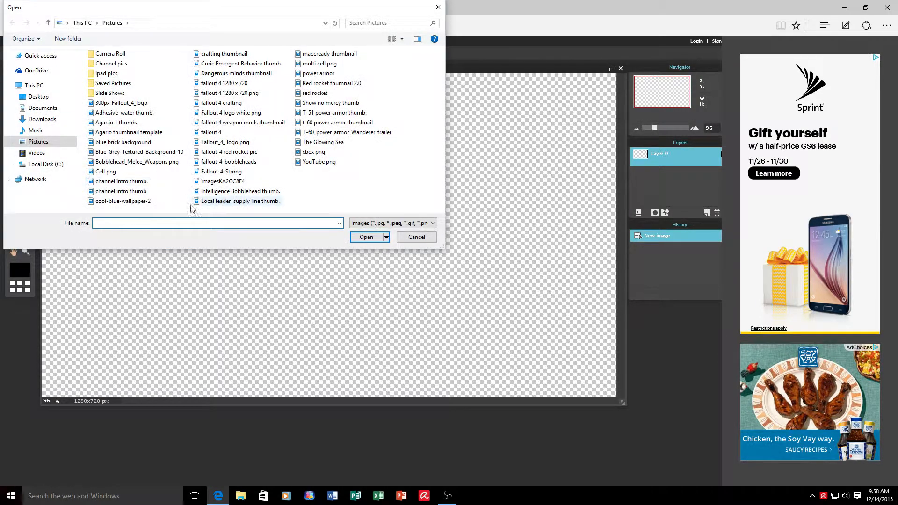
left_click(139, 205)
left_click(368, 237)
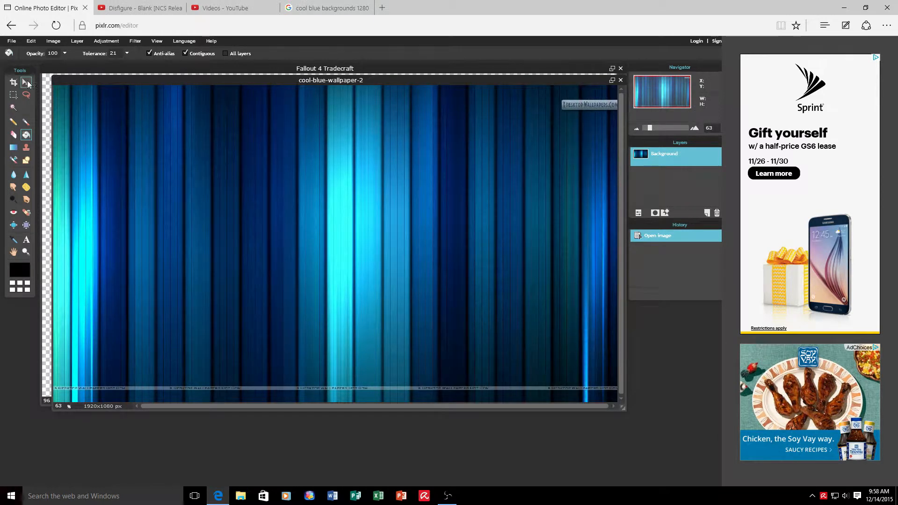
Step: Move the cool-blue-wallpaper-2 window down off the blank canvas and select the whole wallpaper image with the Move tool active
left_click(25, 82)
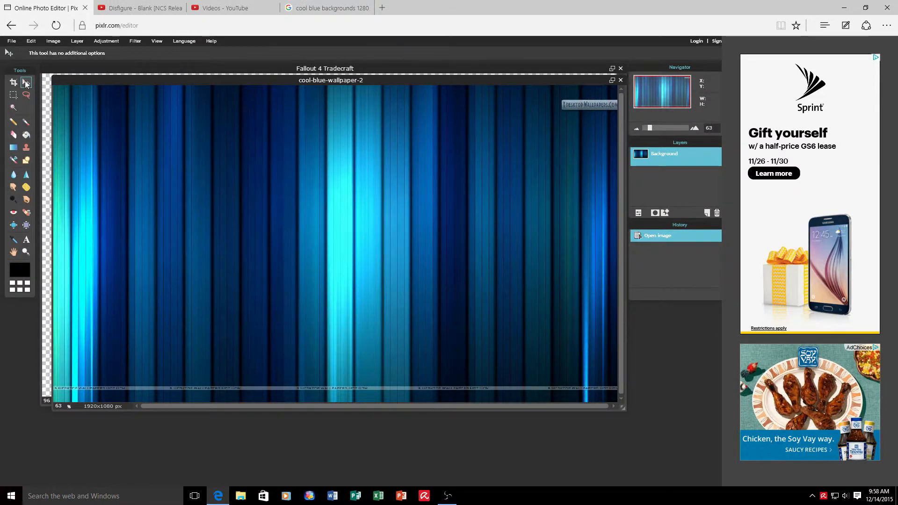
left_click_drag(101, 81, 119, 148)
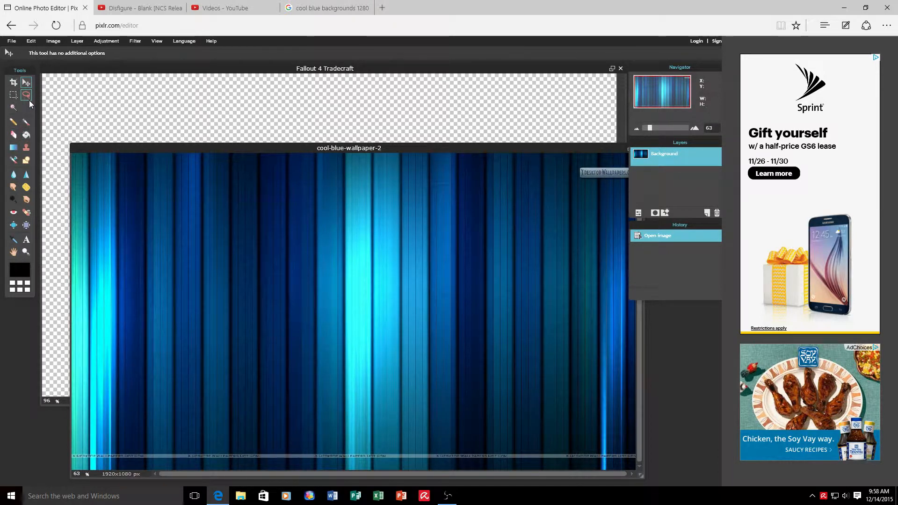
left_click(27, 240)
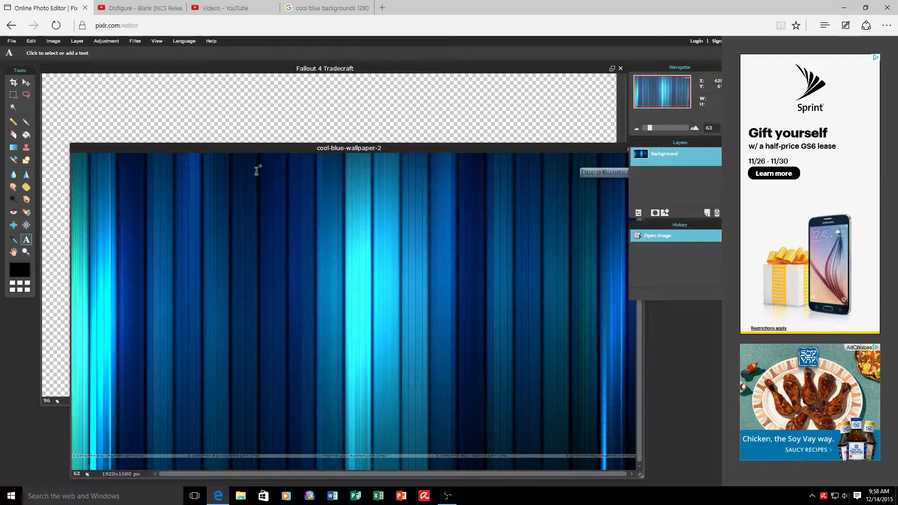
left_click(29, 82)
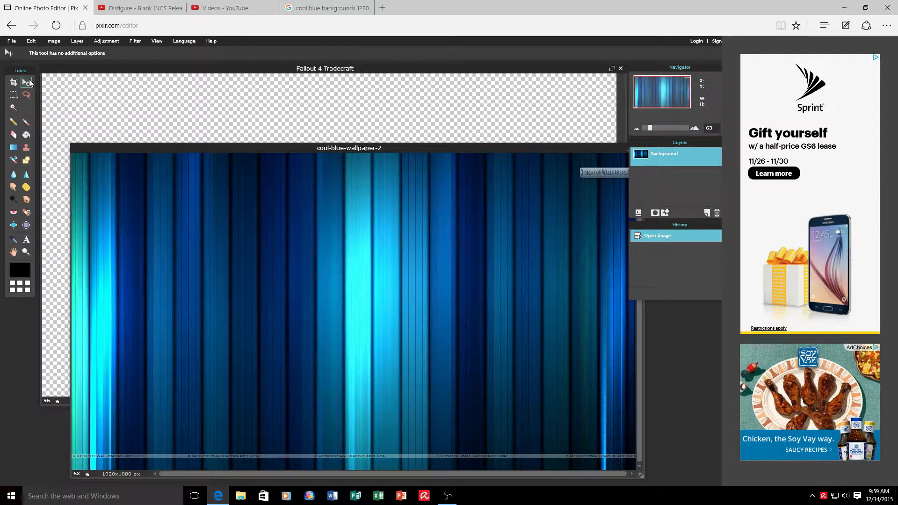
left_click(31, 41)
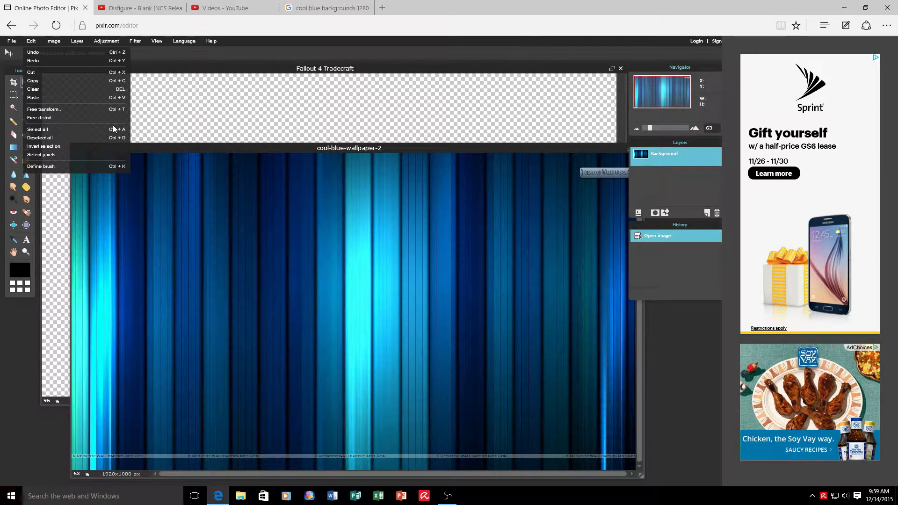
left_click(90, 135)
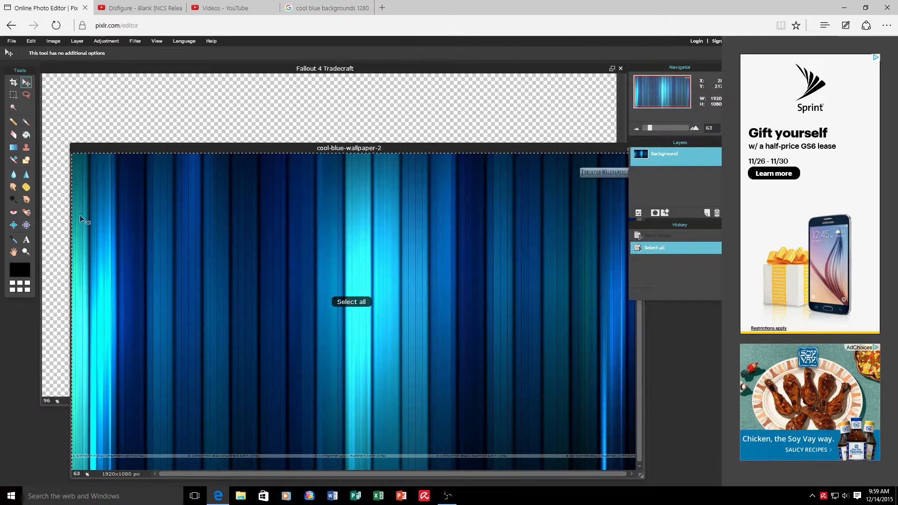
Step: Copy the selected wallpaper, paste it into the Fallout 4 Tradecraft image as a new layer, and shift it up and left over the canvas
left_click(31, 41)
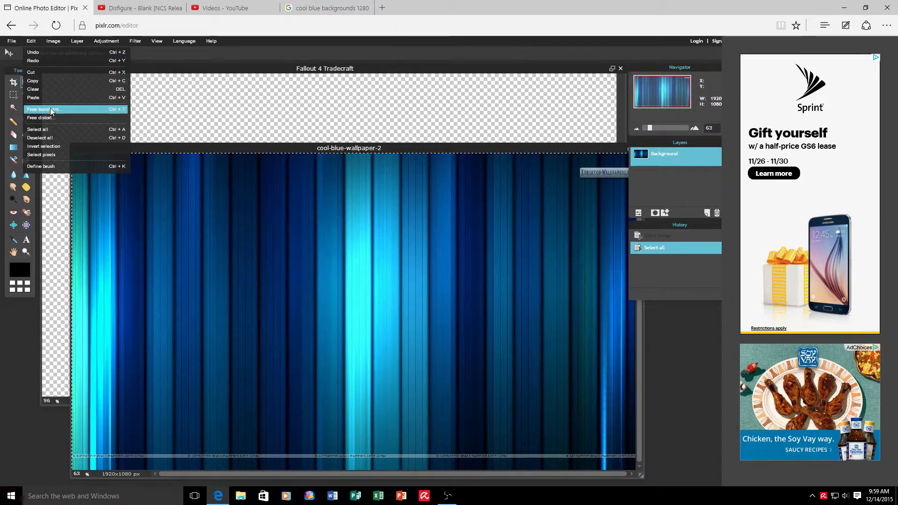
left_click(47, 81)
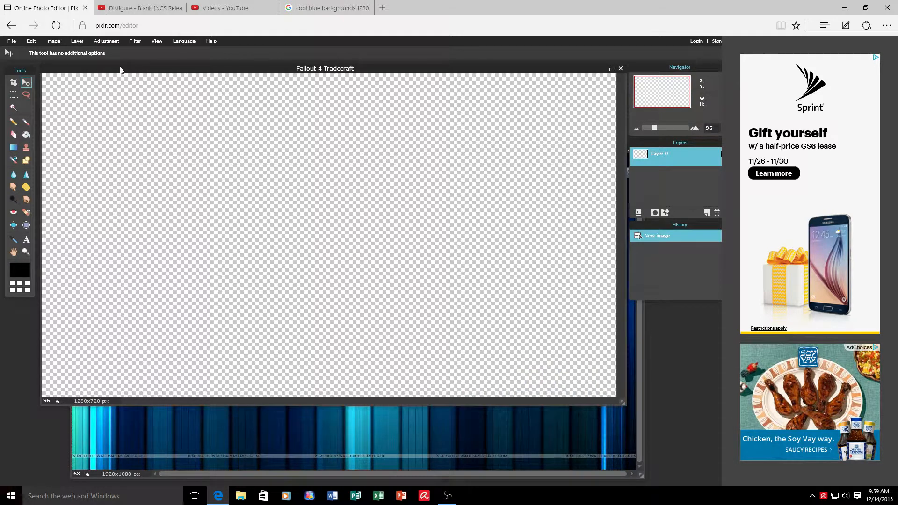
left_click(120, 71)
left_click(33, 42)
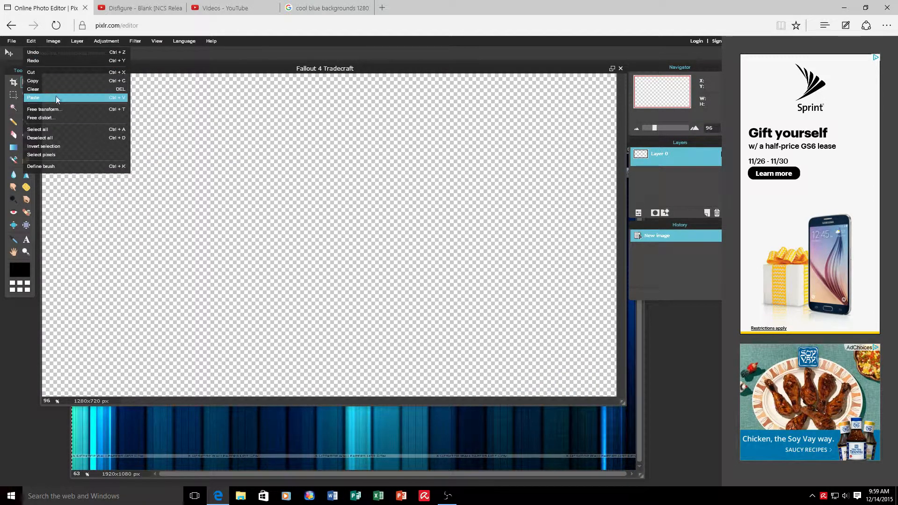
left_click(55, 97)
left_click_drag(399, 277, 302, 237)
Step: Scale the pasted wallpaper layer down with Free transform, reposition it to cover the whole canvas, and apply the changes
left_click(32, 40)
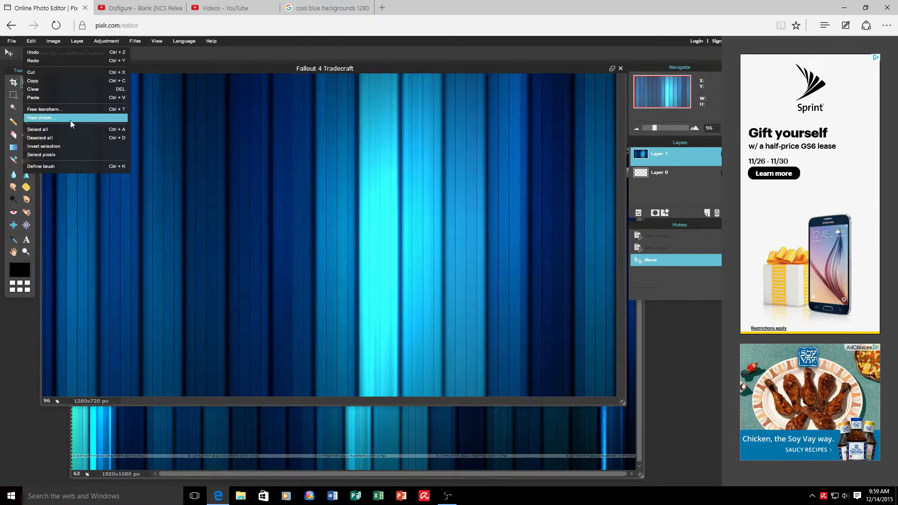
left_click(71, 108)
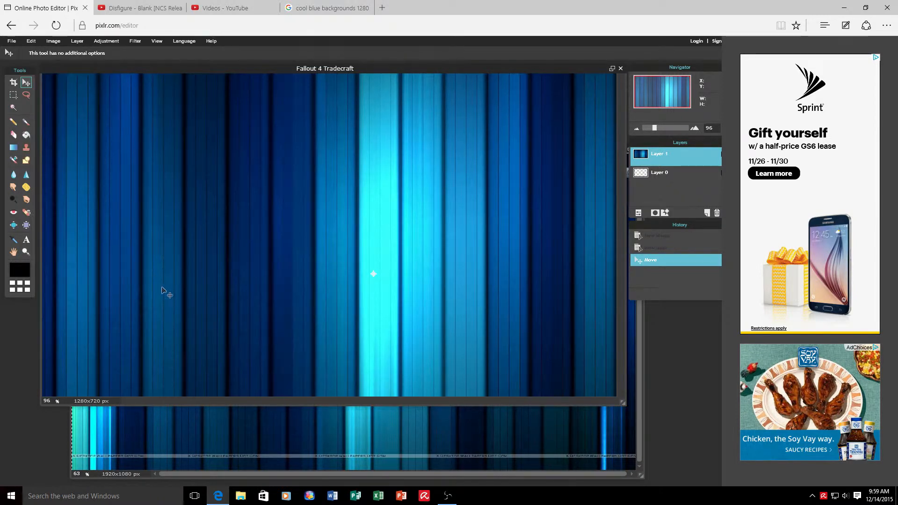
mouse_move(164, 290)
left_mouse_down()
mouse_move(190, 314)
mouse_move(294, 317)
mouse_move(255, 322)
left_mouse_up()
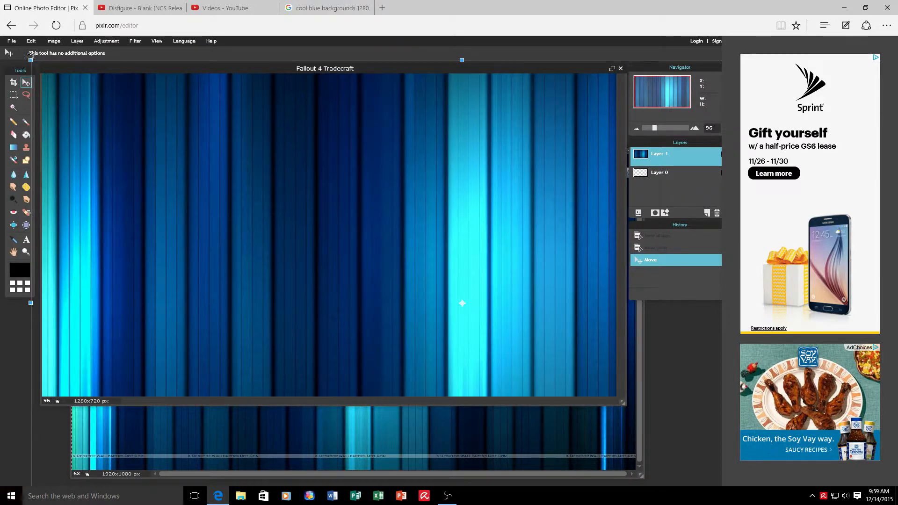
left_click_drag(31, 60, 110, 104)
mouse_move(321, 276)
left_mouse_down()
mouse_move(244, 214)
mouse_move(204, 214)
left_mouse_up()
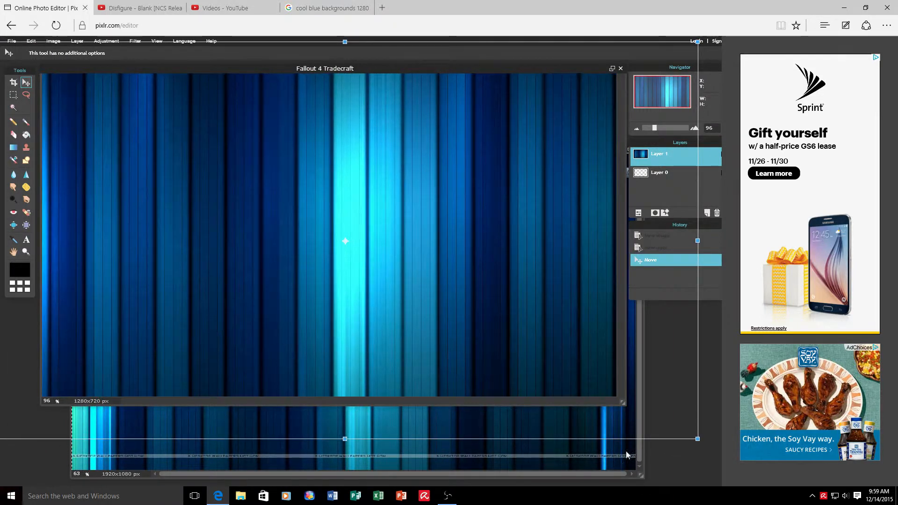
left_click_drag(697, 439, 674, 425)
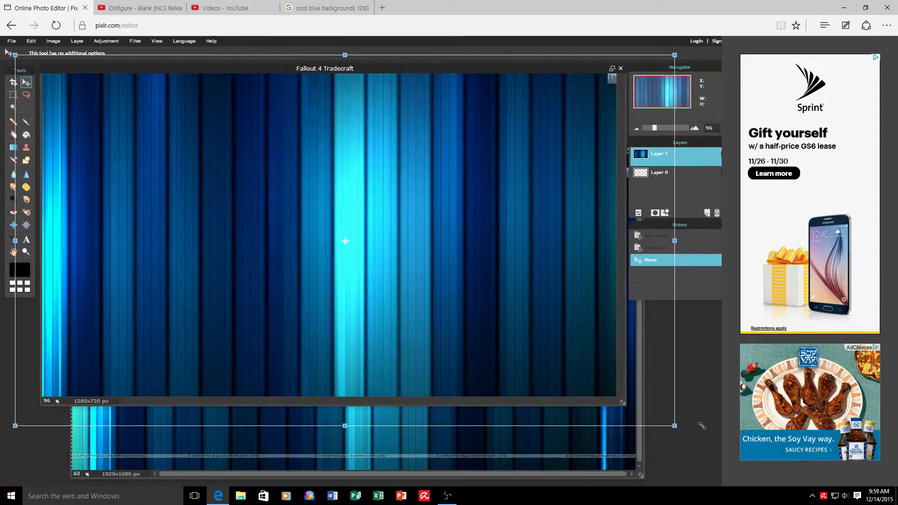
left_click(697, 453)
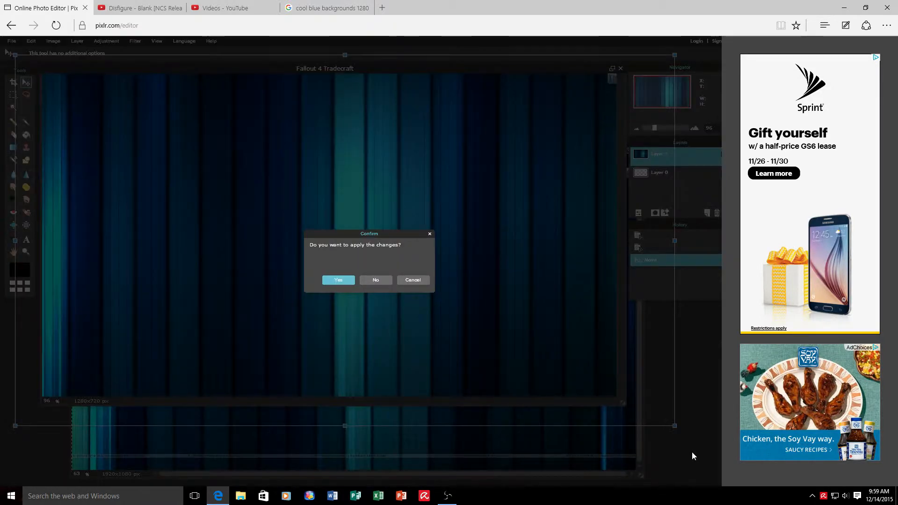
left_click(336, 281)
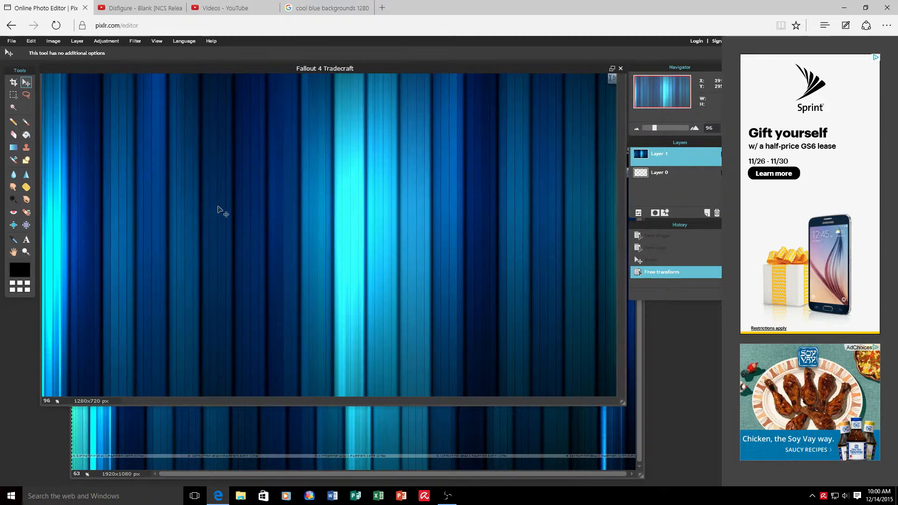
Step: Add the text "Youtube" at size 128 in the upper-left area of the wallpaper
left_click(26, 239)
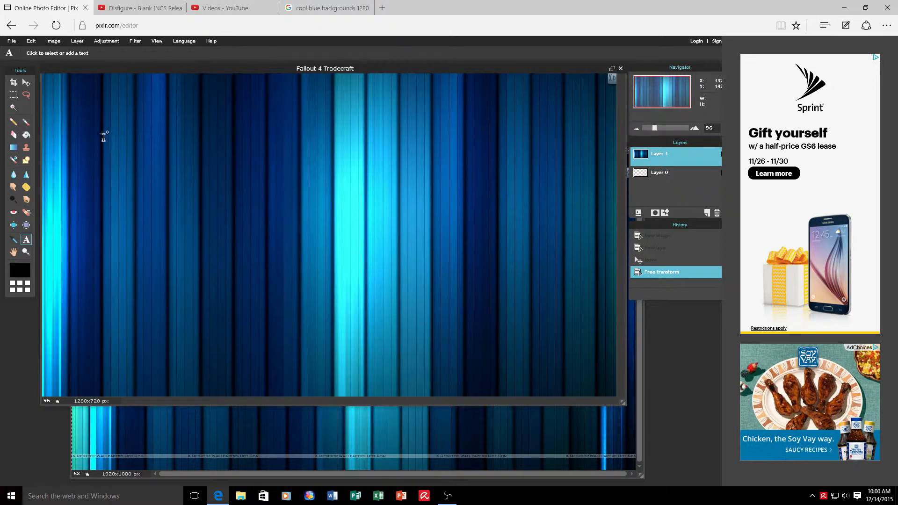
left_click(96, 151)
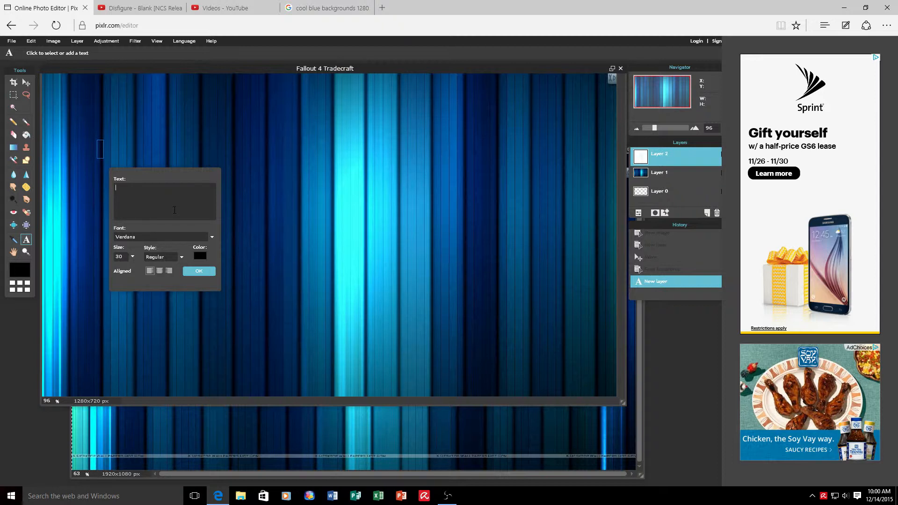
type("Youtube")
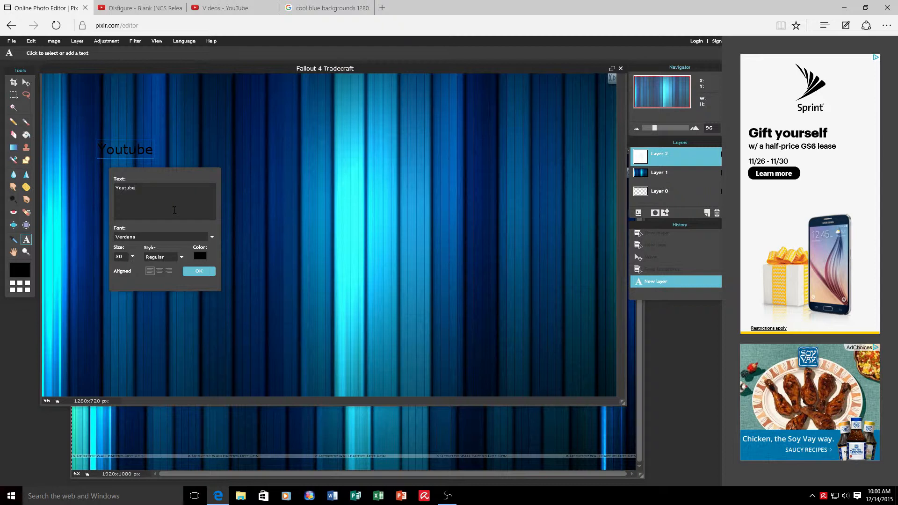
left_click(131, 257)
left_click_drag(122, 270, 134, 267)
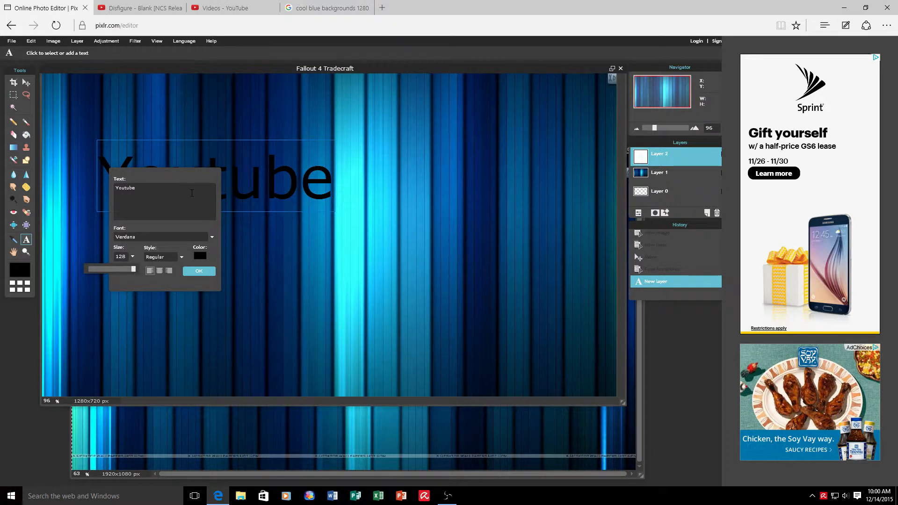
Step: Color the Youtube text near-white (e9f7e9) and move it up toward the canvas's upper-left corner
left_click(203, 256)
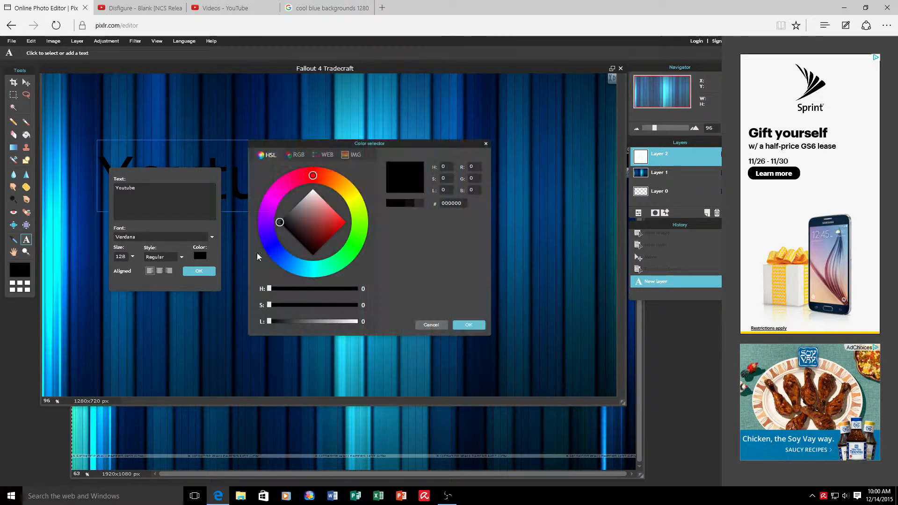
left_click(358, 242)
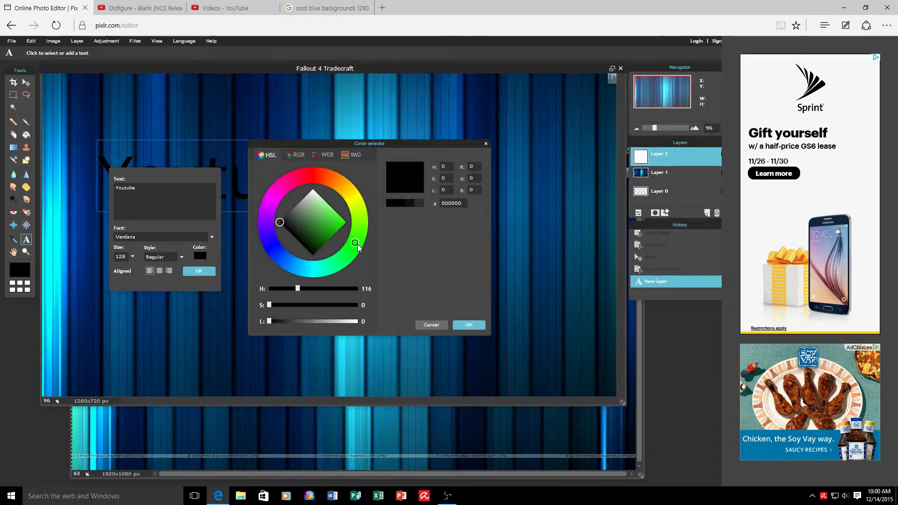
left_click(315, 193)
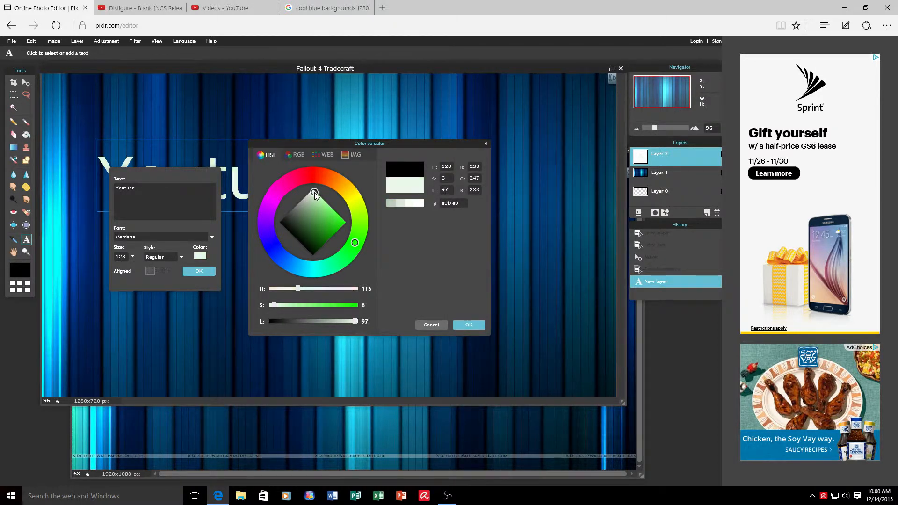
left_click(475, 326)
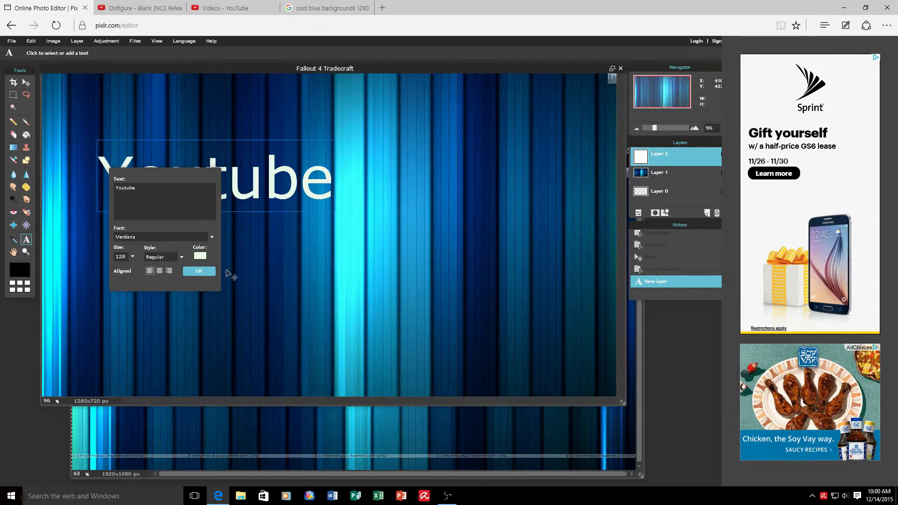
left_click(204, 275)
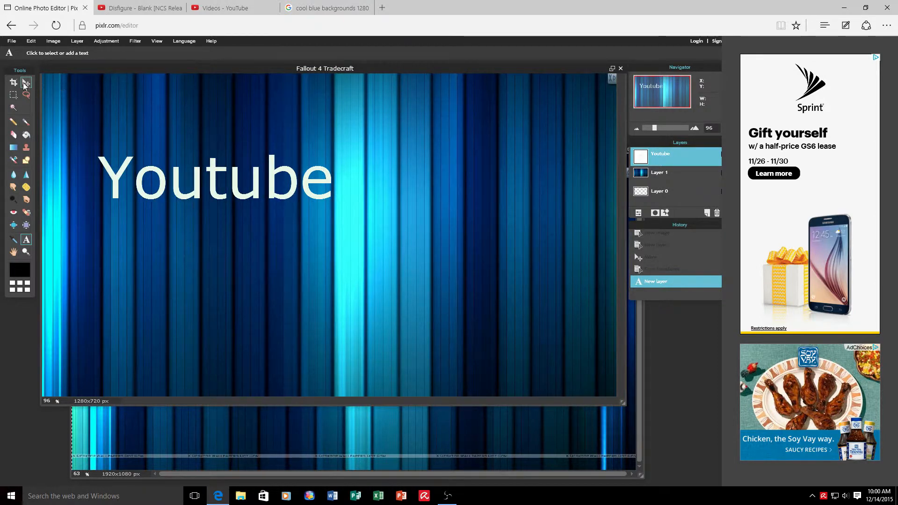
left_click(26, 82)
left_click_drag(195, 201, 178, 136)
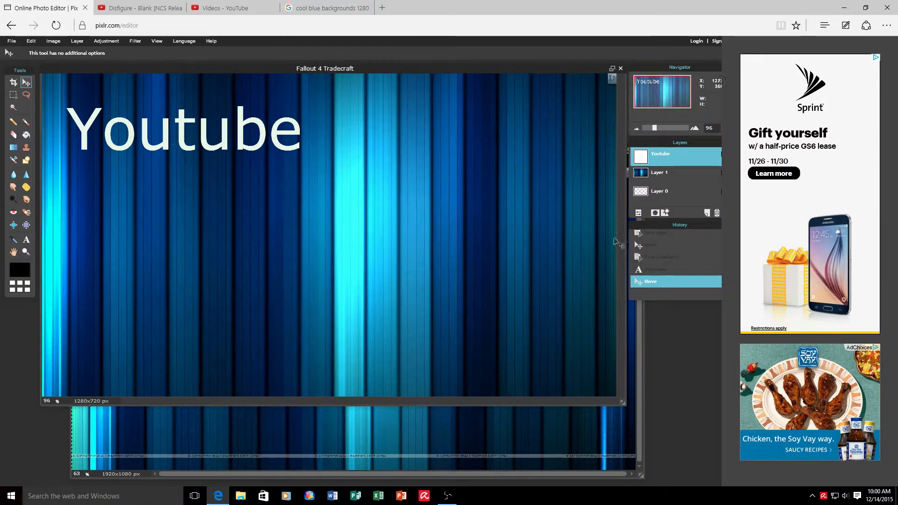
Step: Open the Youtube layer's styles and preview drop shadow, inner shadow, bevel, outer glow and inner glow one at a time
left_click(666, 214)
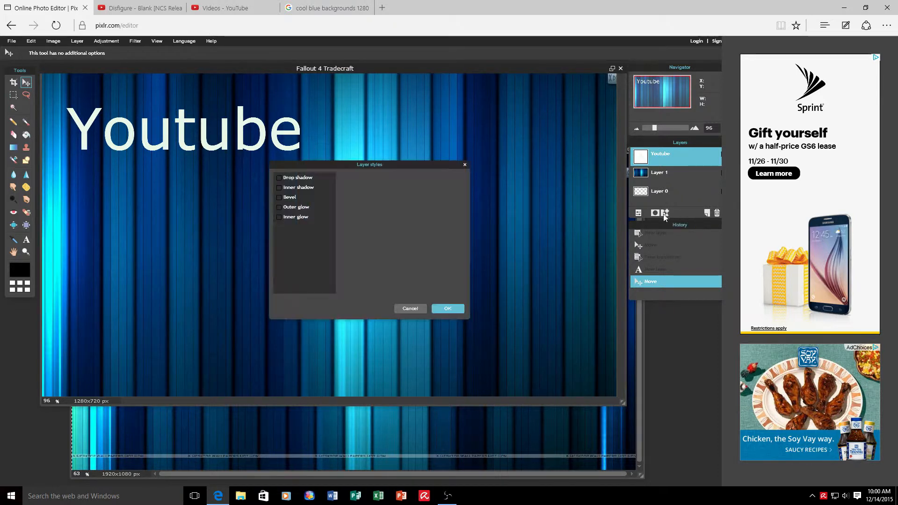
left_click(279, 178)
left_click(280, 177)
left_click(279, 187)
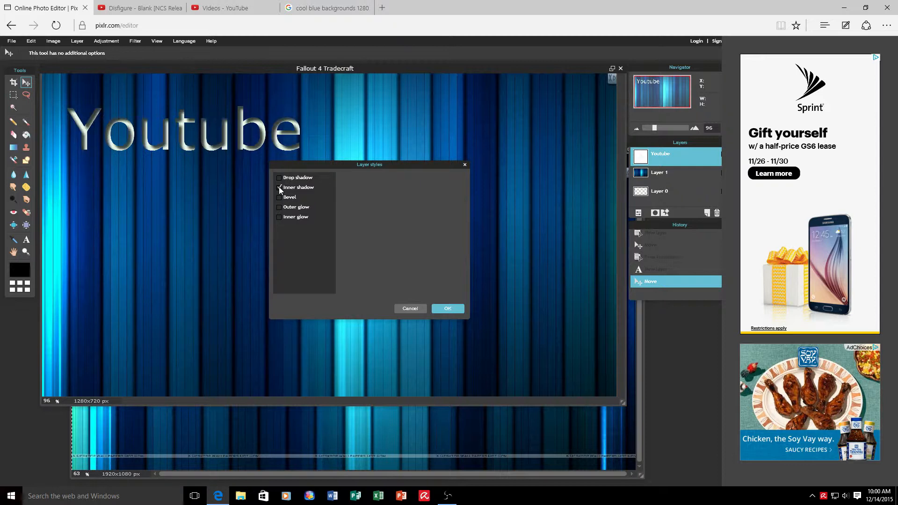
left_click(278, 187)
left_click(279, 197)
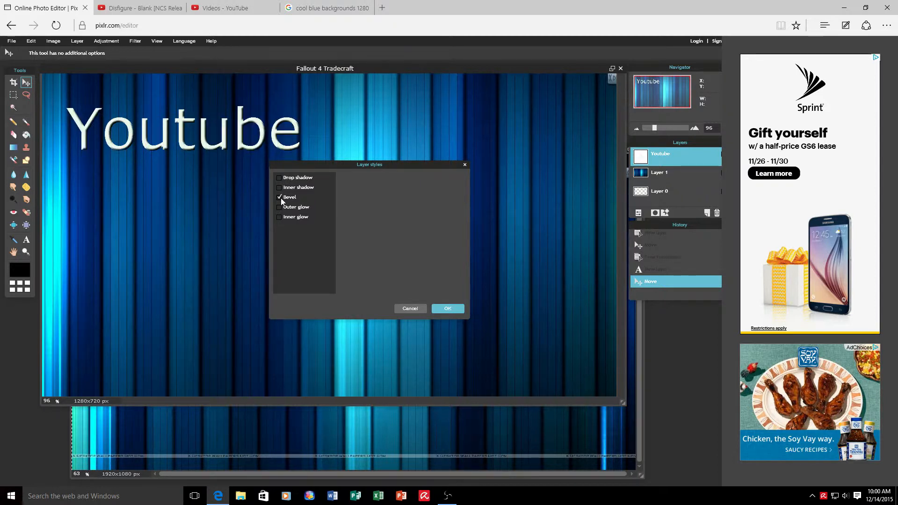
left_click(279, 198)
left_click(279, 207)
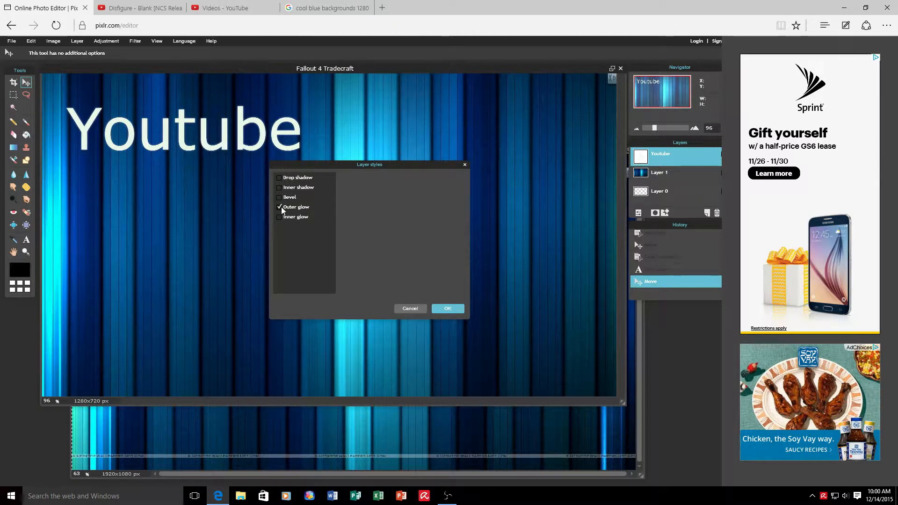
left_click(279, 207)
left_click(283, 197)
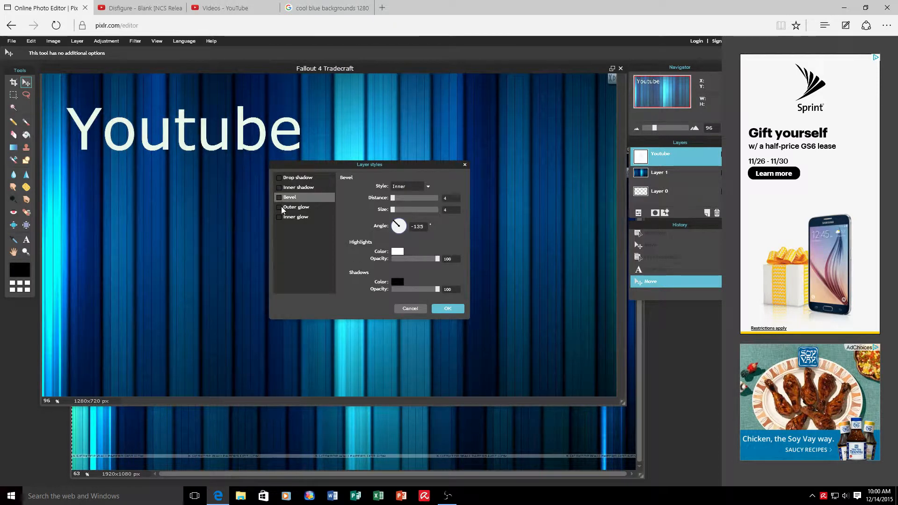
left_click(280, 217)
left_click(280, 217)
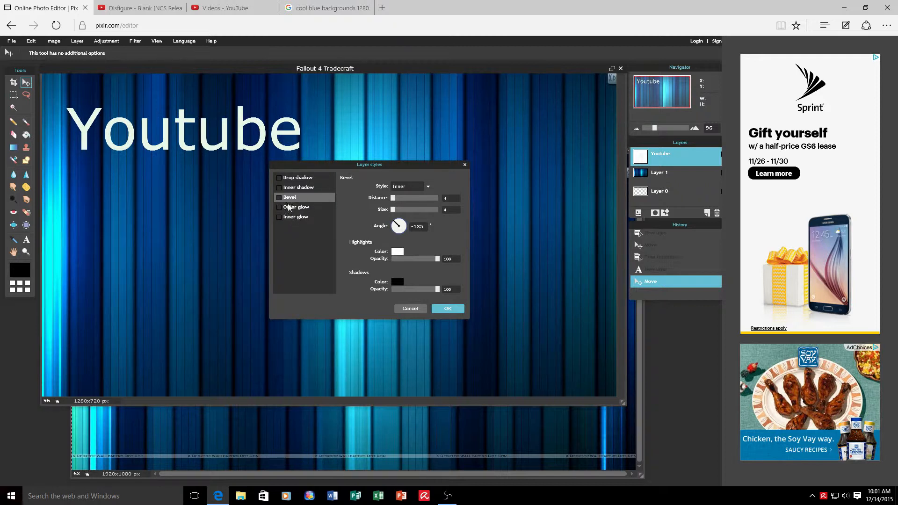
Step: Enable Drop shadow and Bevel on the Youtube text, with the drop shadow's distance at 9 and size at 0
left_click(280, 178)
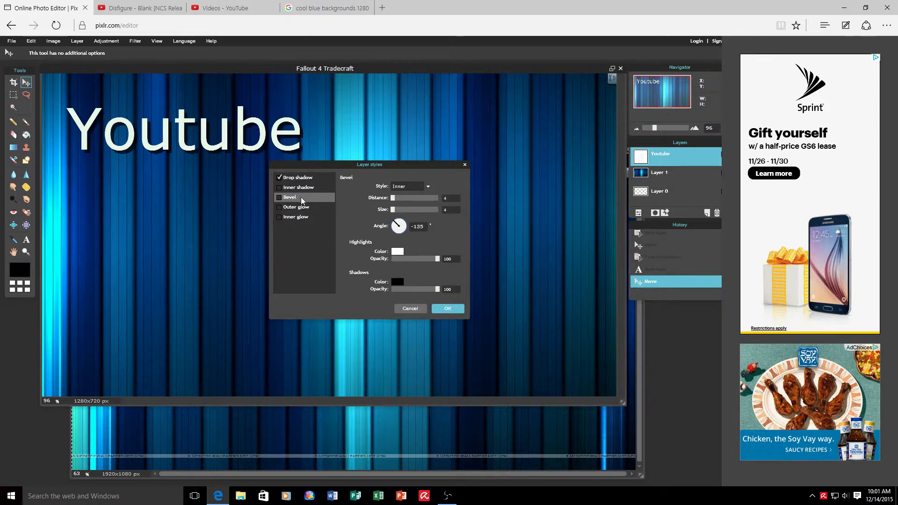
left_click(279, 197)
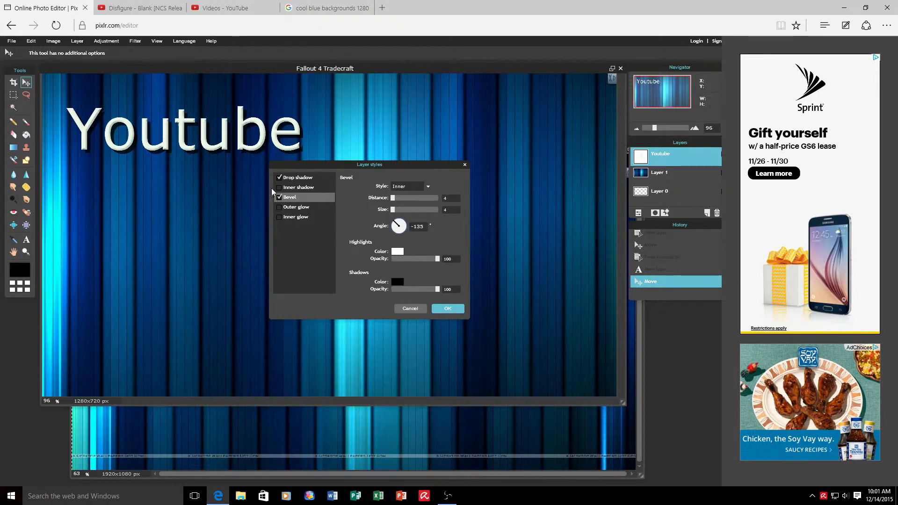
left_click(304, 180)
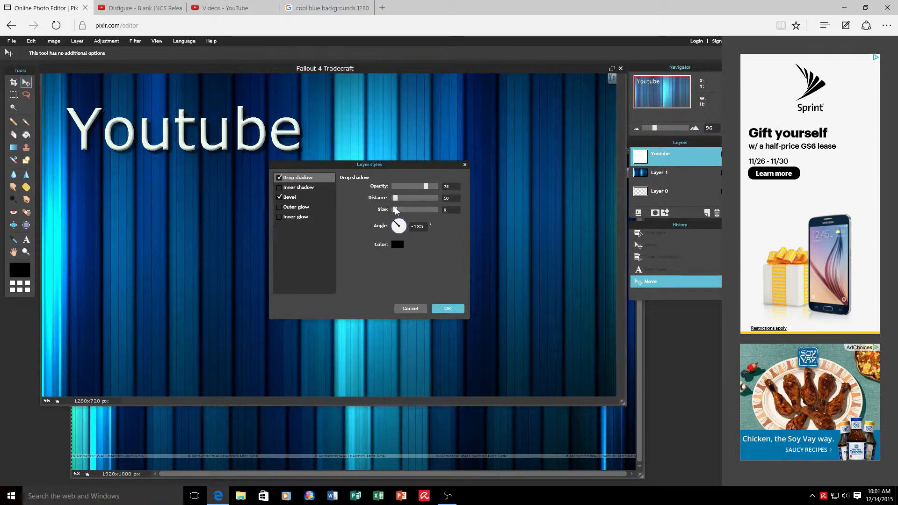
left_click_drag(394, 213, 438, 199)
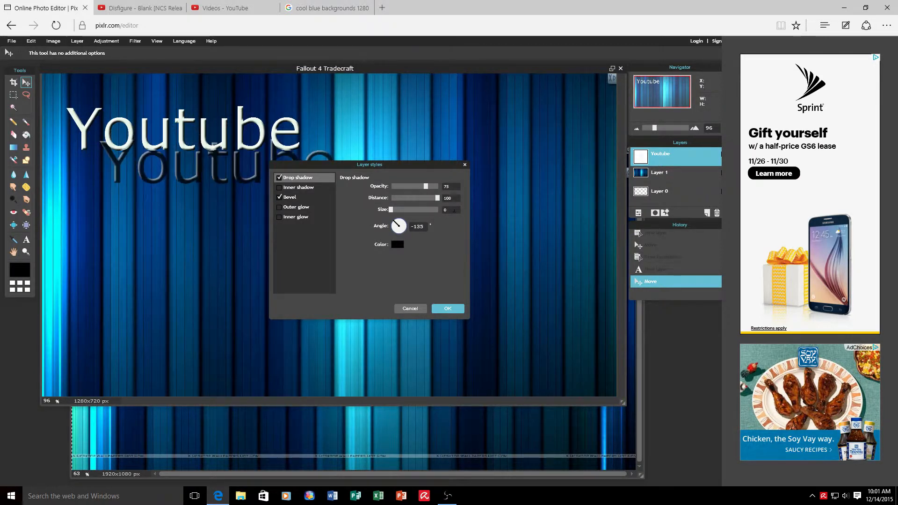
left_click_drag(481, 221, 395, 206)
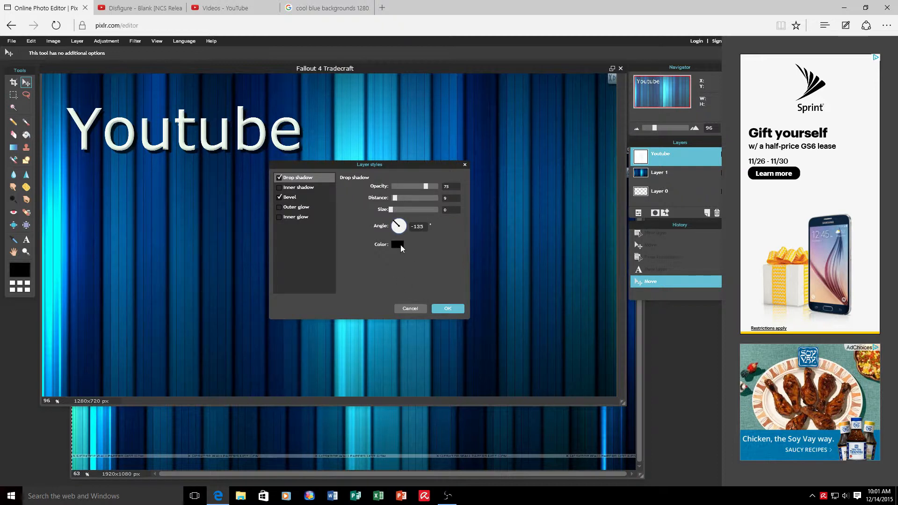
Step: Set the Youtube text's drop shadow color to bright green (1ee300)
left_click(399, 244)
left_click(362, 242)
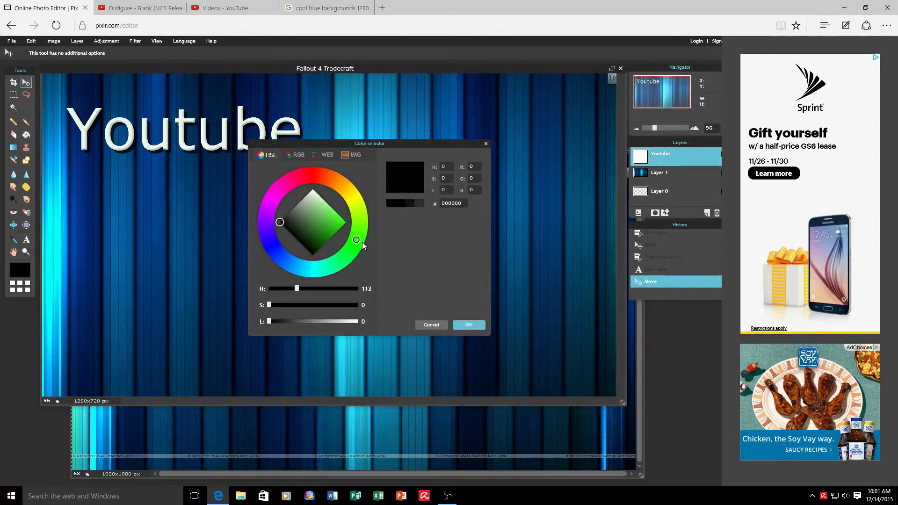
left_click(330, 225)
left_click_drag(329, 226, 342, 225)
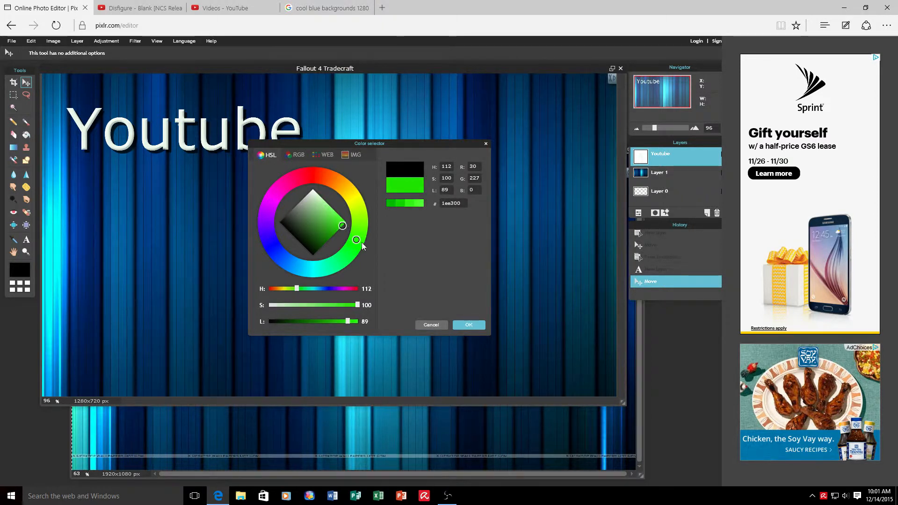
left_click(469, 325)
Step: Set the Youtube text's drop shadow color to white
left_click(397, 244)
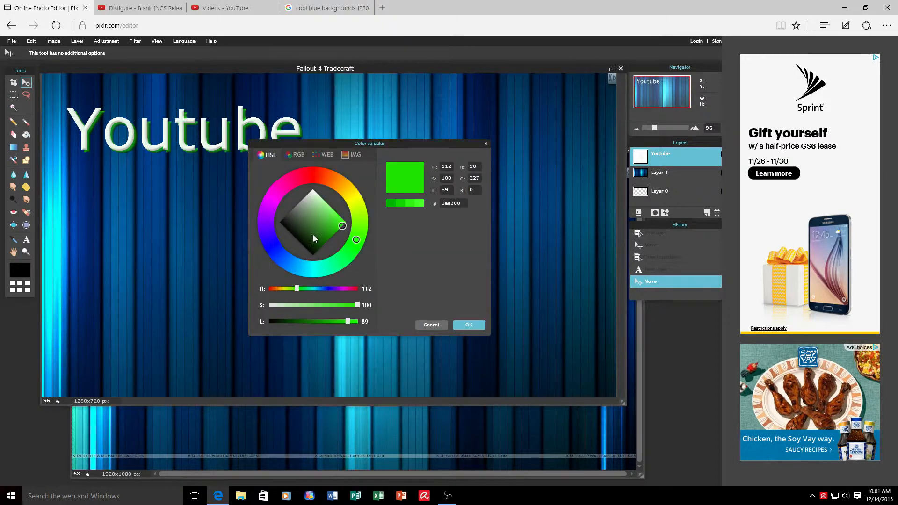
left_click(318, 269)
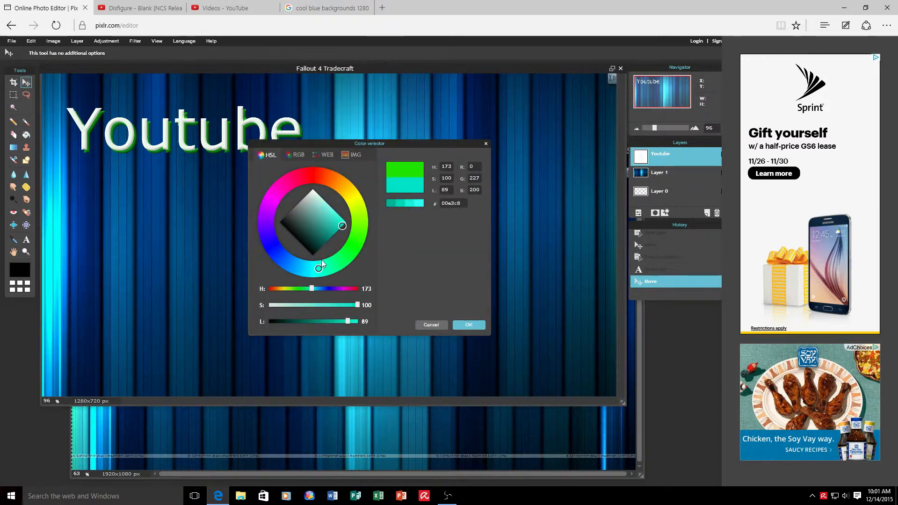
left_click_drag(315, 216, 313, 189)
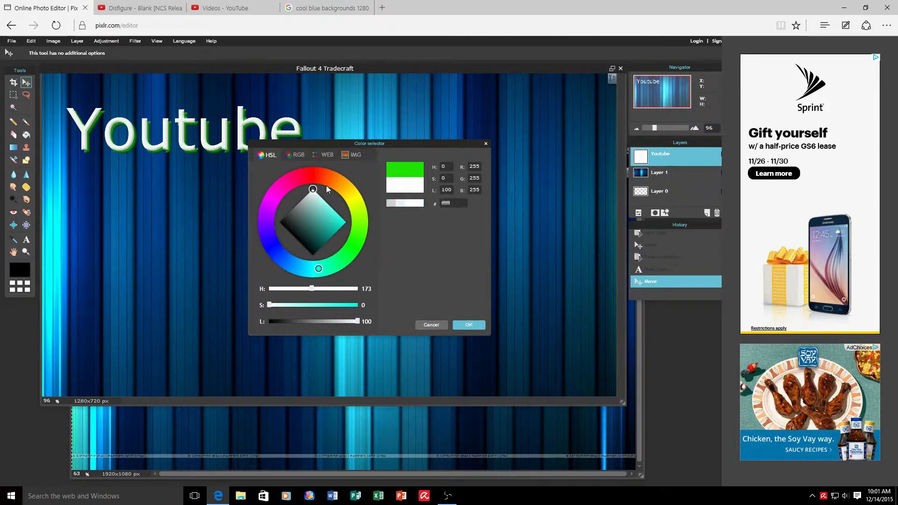
left_click(466, 325)
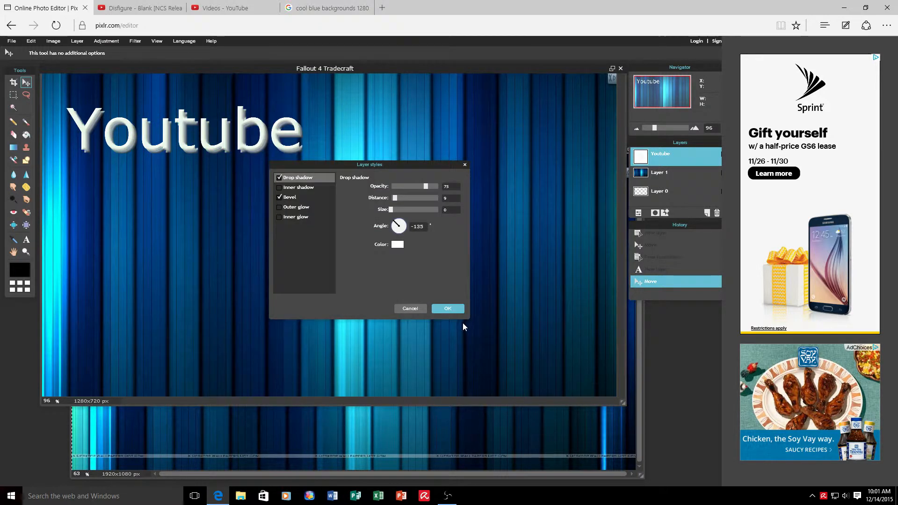
Step: Set the Youtube text's drop shadow color to bright red and apply the layer styles
left_click(396, 246)
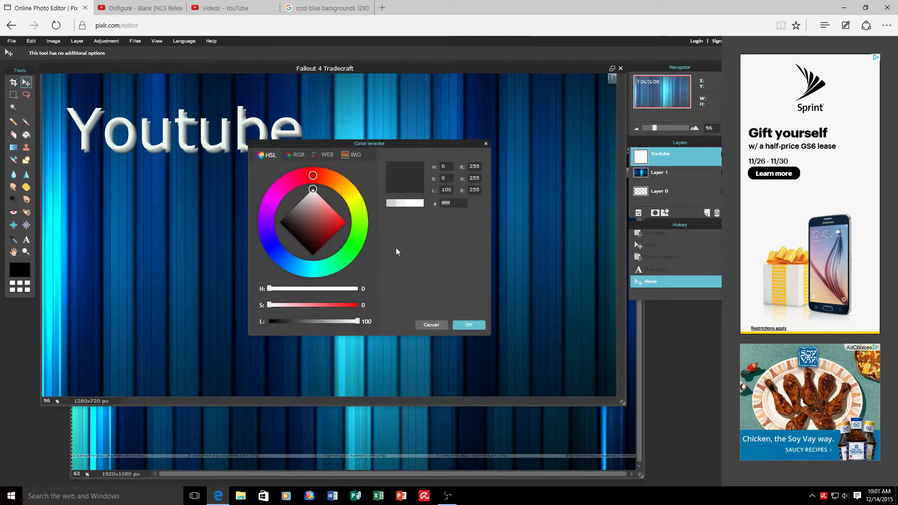
left_click(282, 220)
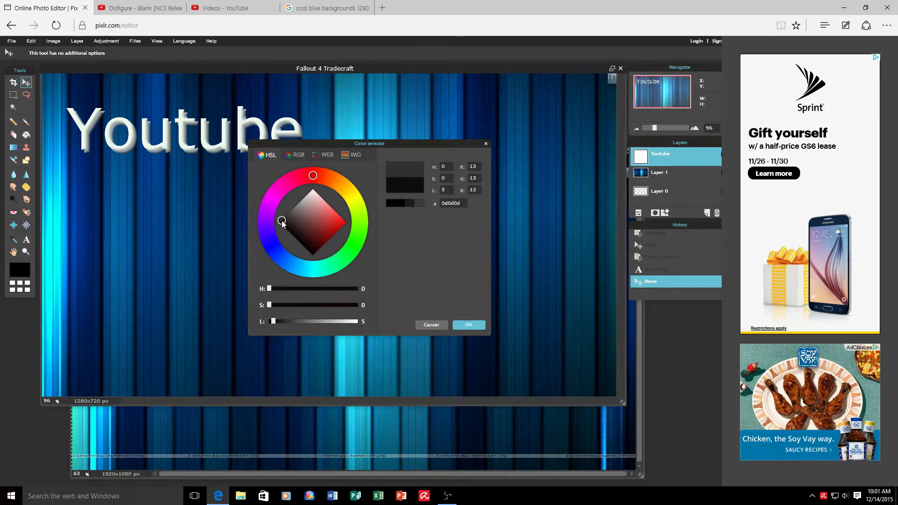
left_click_drag(282, 220, 366, 229)
left_click(477, 327)
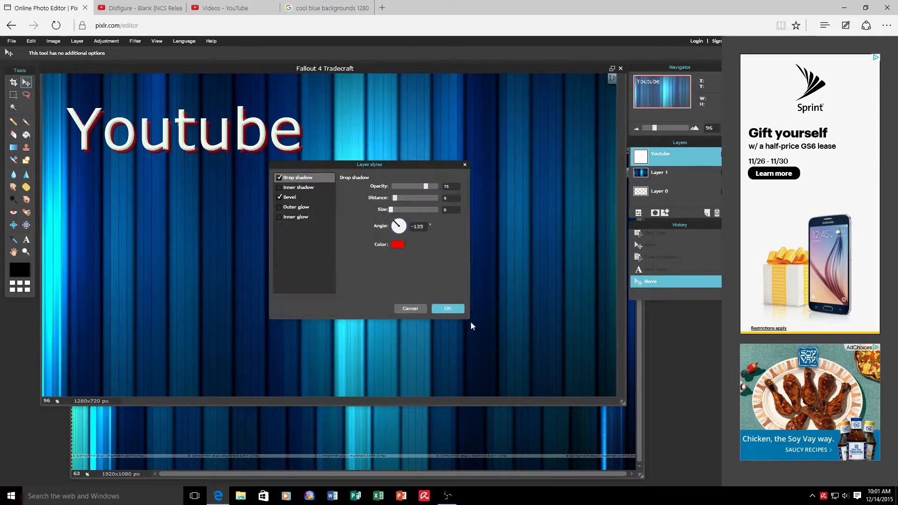
left_click(444, 308)
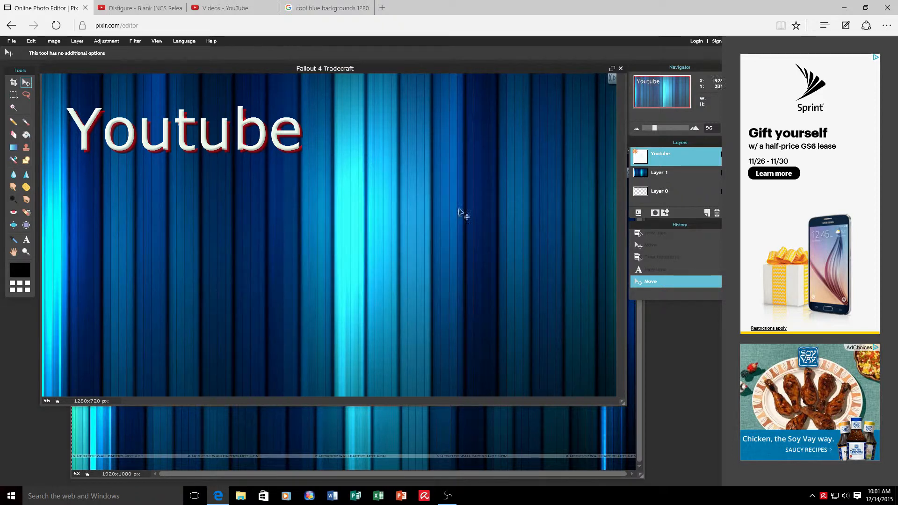
Step: Start a new text layer below the Youtube text with the Type tool
left_click(26, 239)
left_click(209, 220)
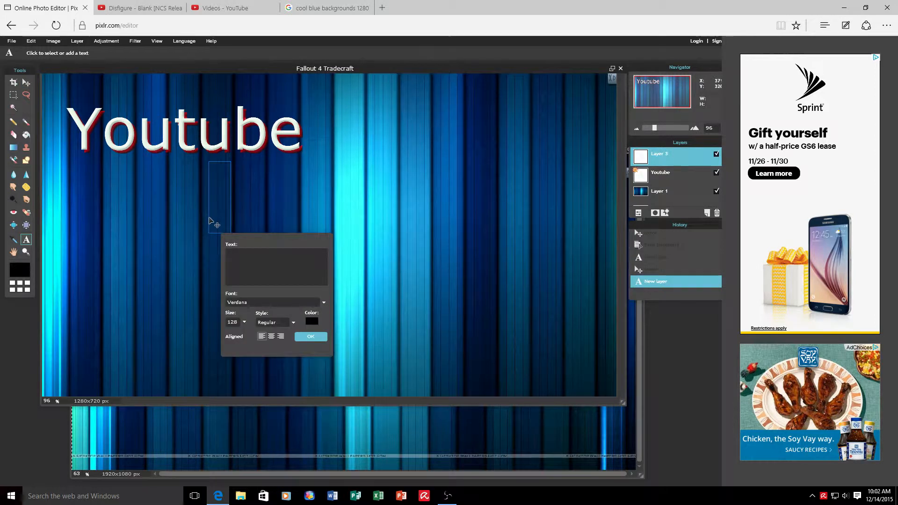
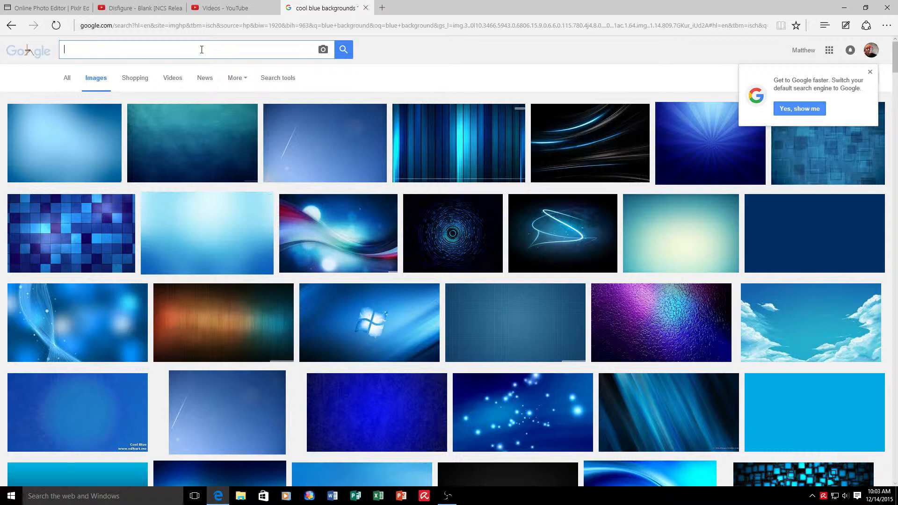
Step: Search Google Images for "controller png"
type("con")
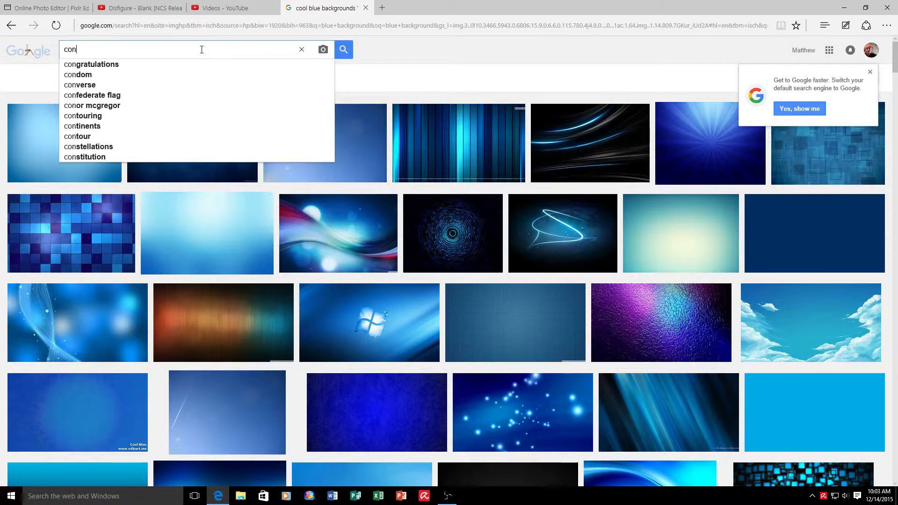
type("troller png")
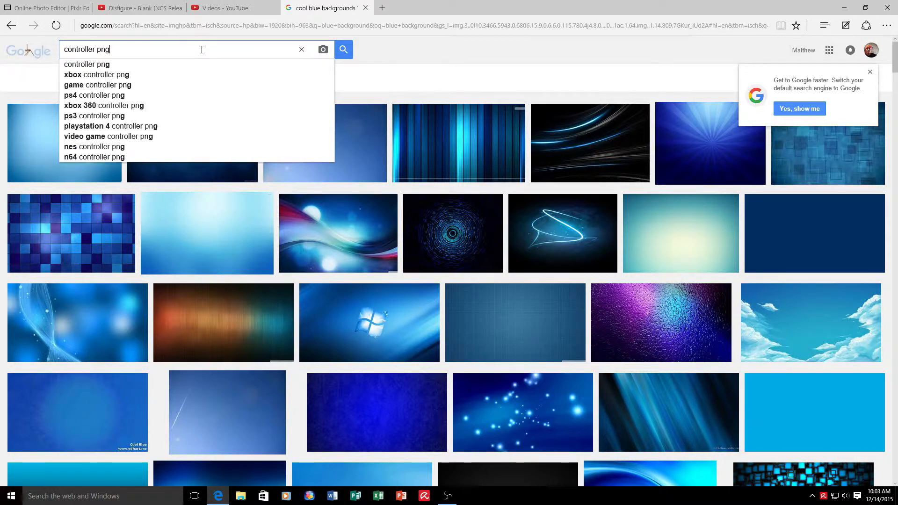
key("Return")
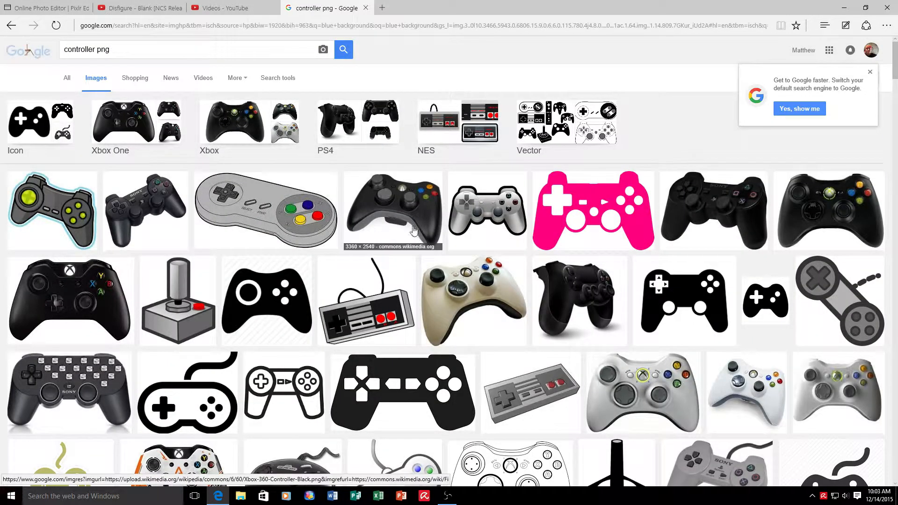
Step: Save the black Xbox 360 controller image from Wikimedia Commons to Pictures as Xbox-360-Controller-Black in PNG format
left_click(410, 207)
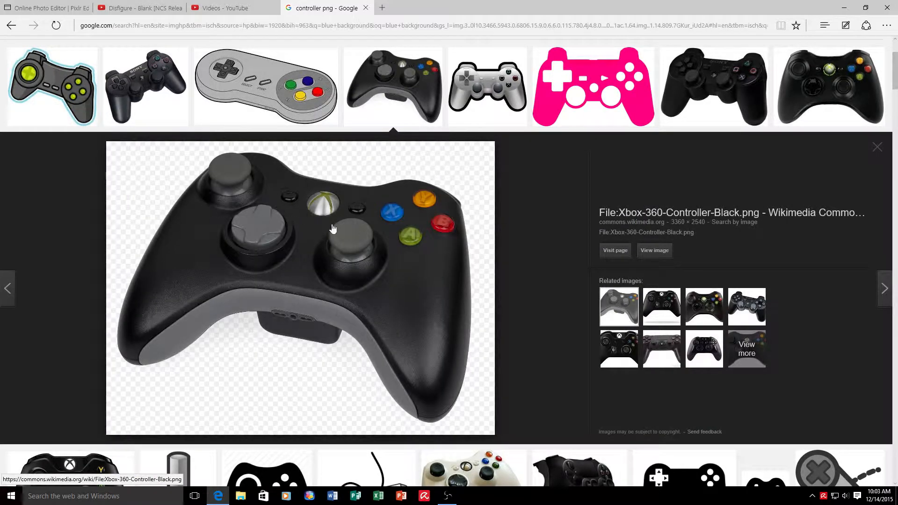
right_click(327, 276)
left_click(338, 324)
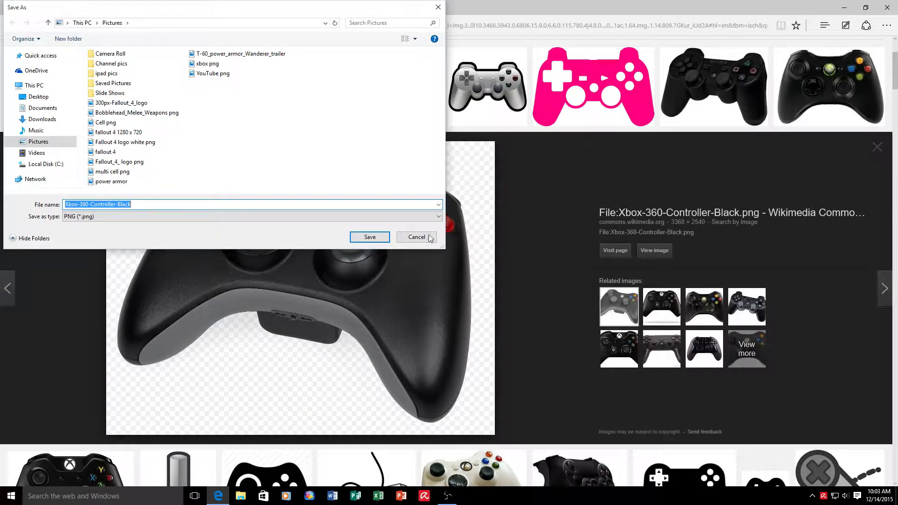
left_click(379, 239)
Step: Switch back to Pixlr Editor and open the Xbox-360-Controller-Black image from Pictures
left_click(47, 8)
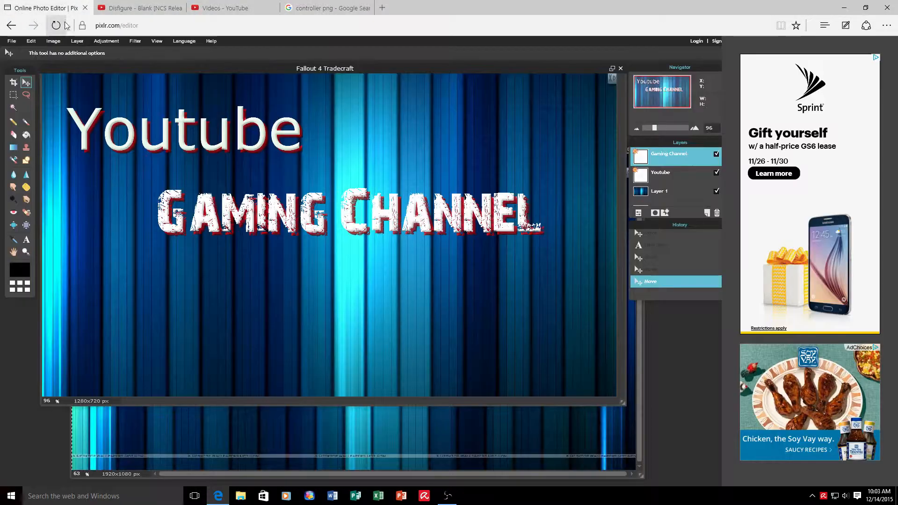
left_click(25, 40)
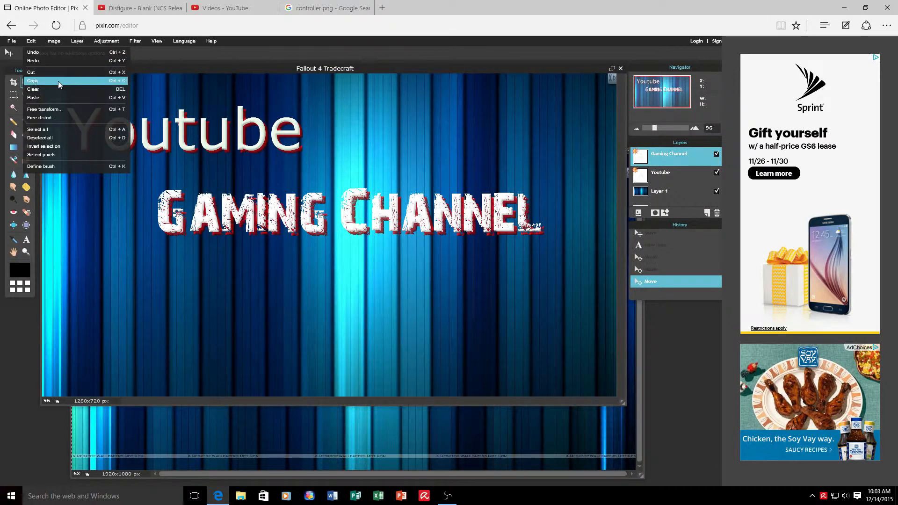
left_click(12, 41)
left_click(23, 61)
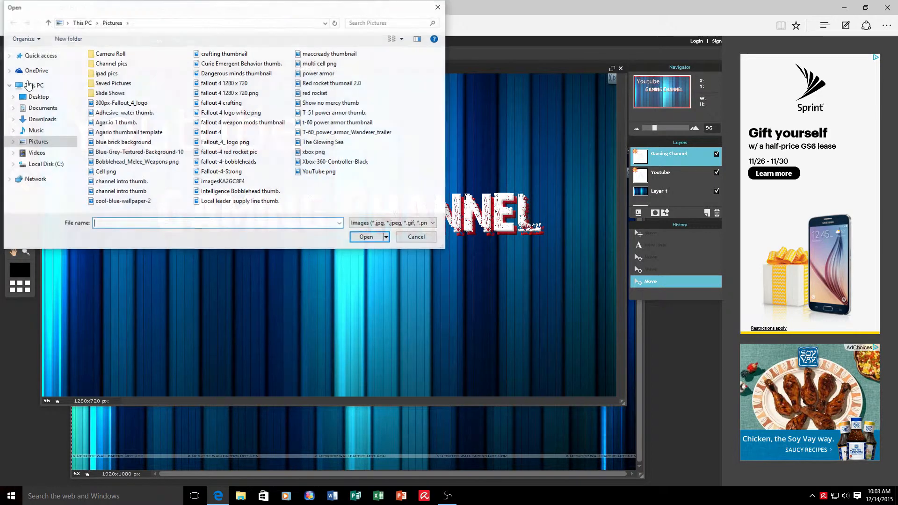
left_click(357, 163)
left_click(375, 238)
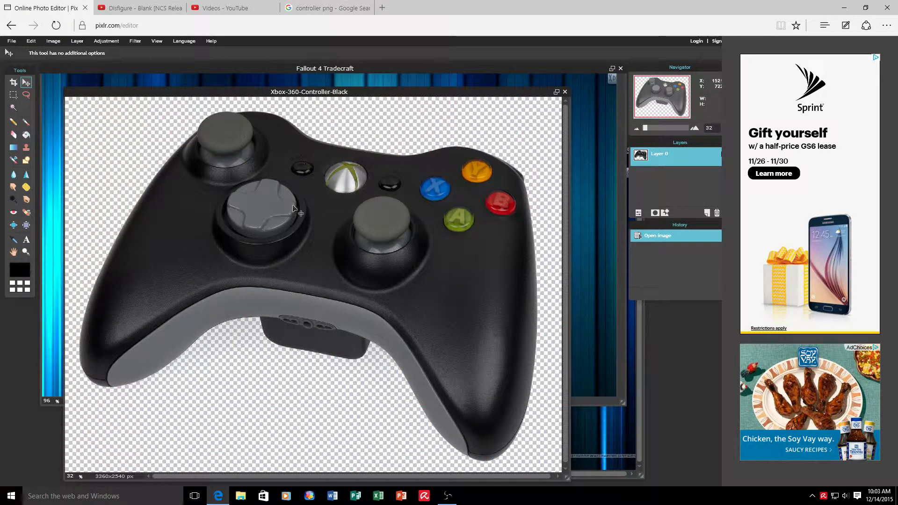
Step: Copy the entire controller image and paste it into the Fallout 4 Tradecraft image
left_click(31, 41)
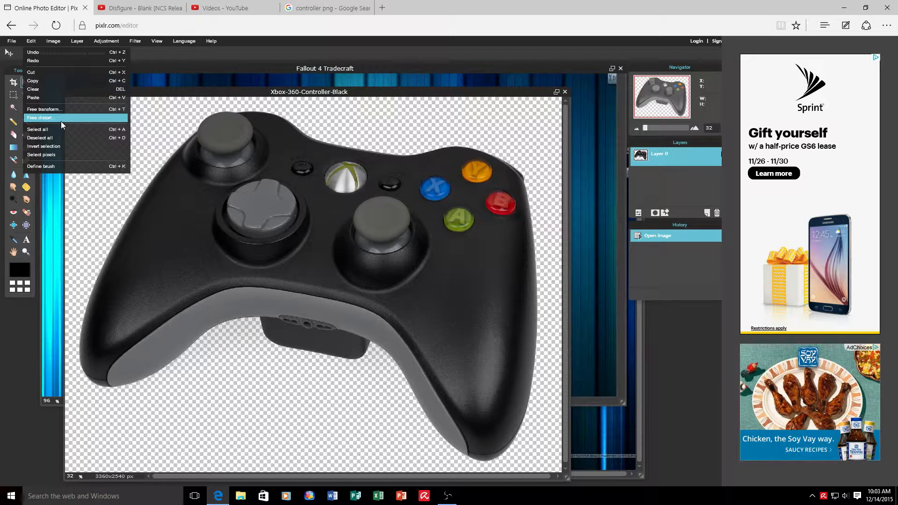
left_click(53, 130)
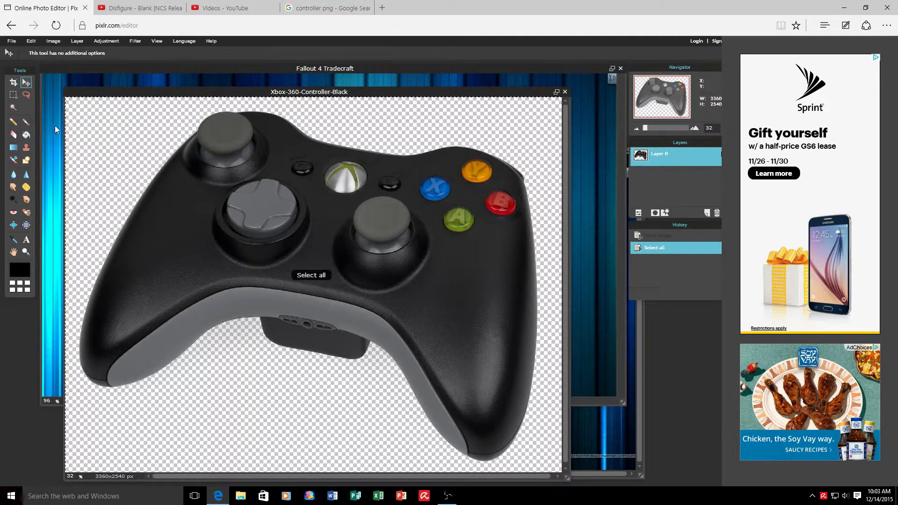
left_click(30, 43)
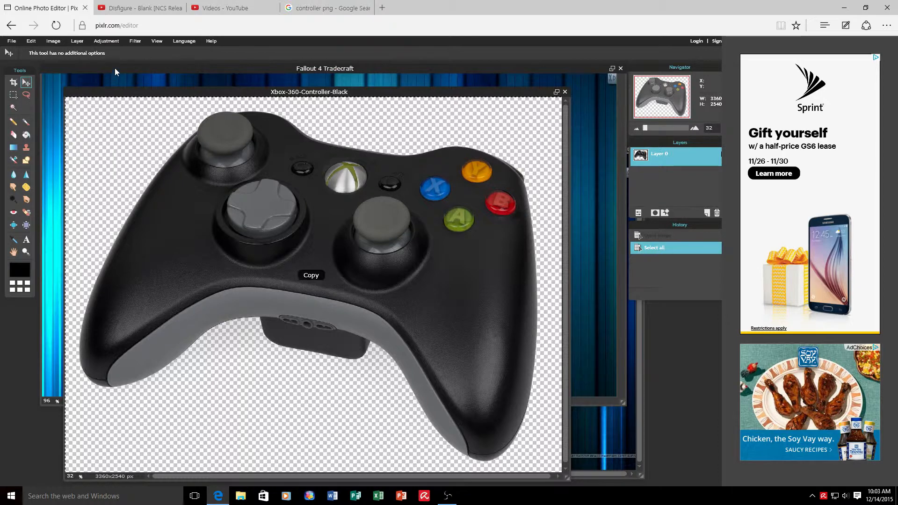
left_click(114, 68)
left_click(31, 41)
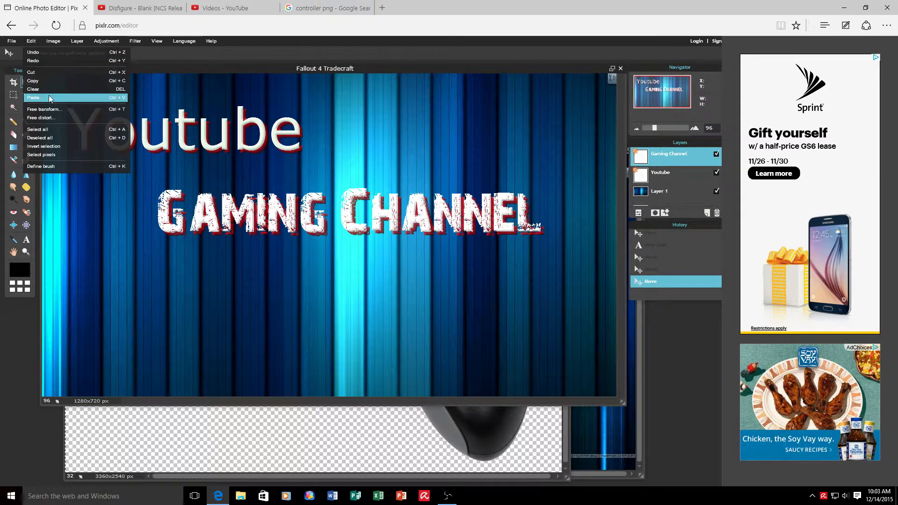
left_click(50, 97)
Step: Free transform the pasted controller down to about half the canvas width, place it at the lower center, and apply the change
left_click_drag(397, 221, 184, 187)
left_click(31, 40)
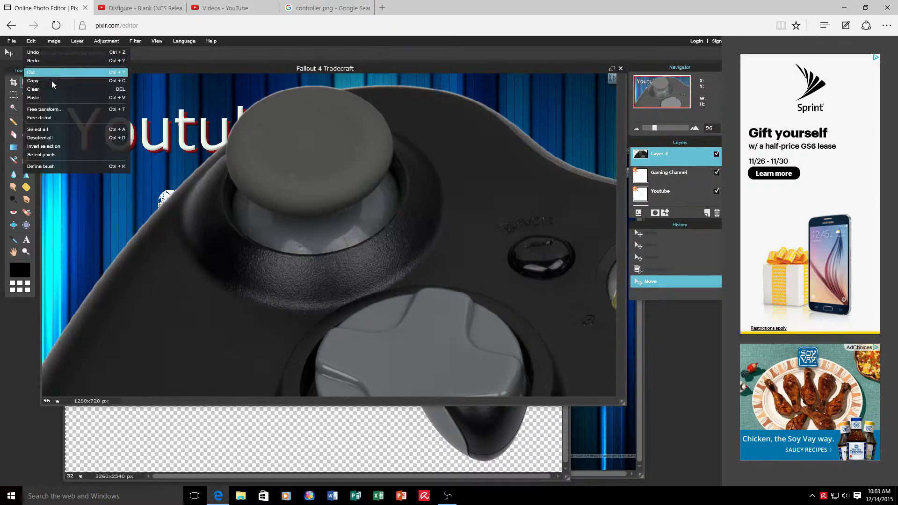
left_click(66, 113)
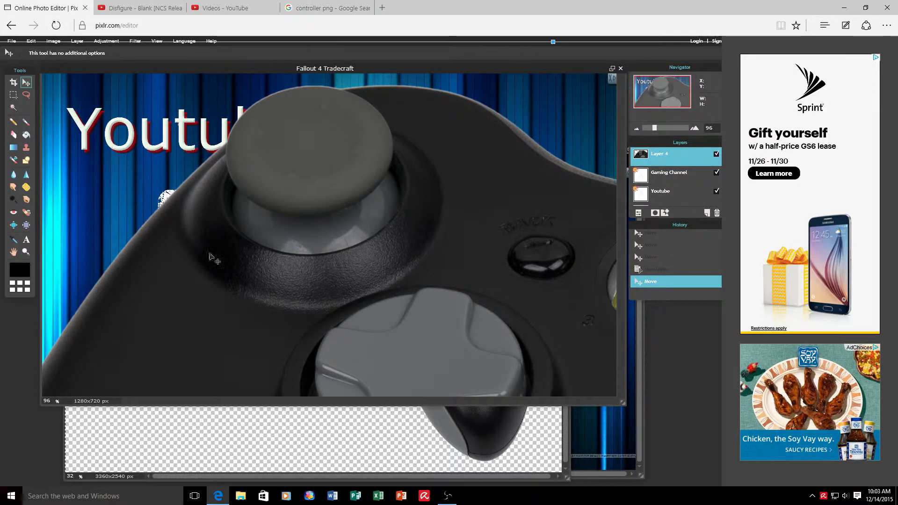
left_click_drag(566, 110, 325, 186)
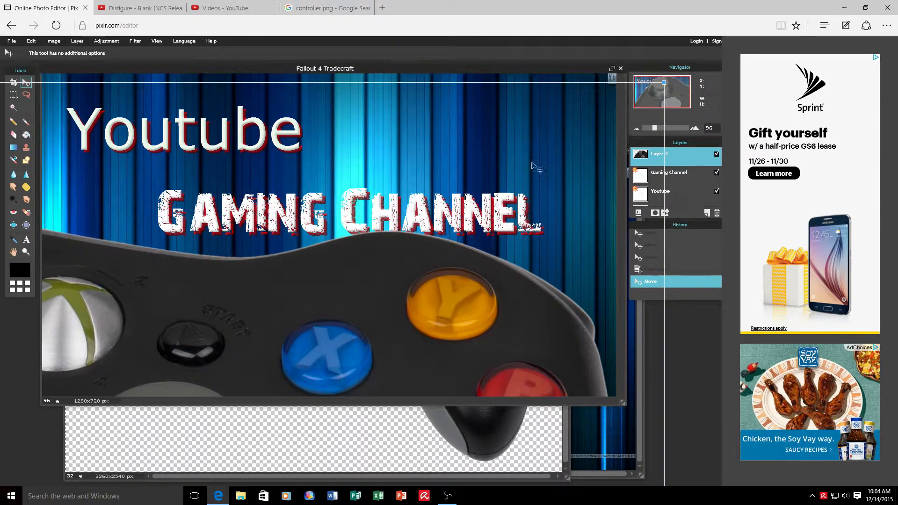
left_click_drag(664, 83, 480, 98)
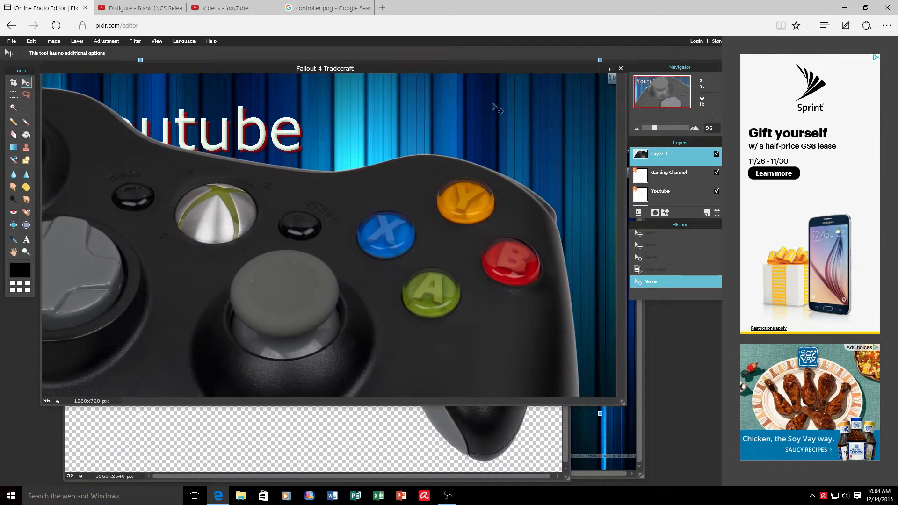
left_click_drag(601, 57, 421, 196)
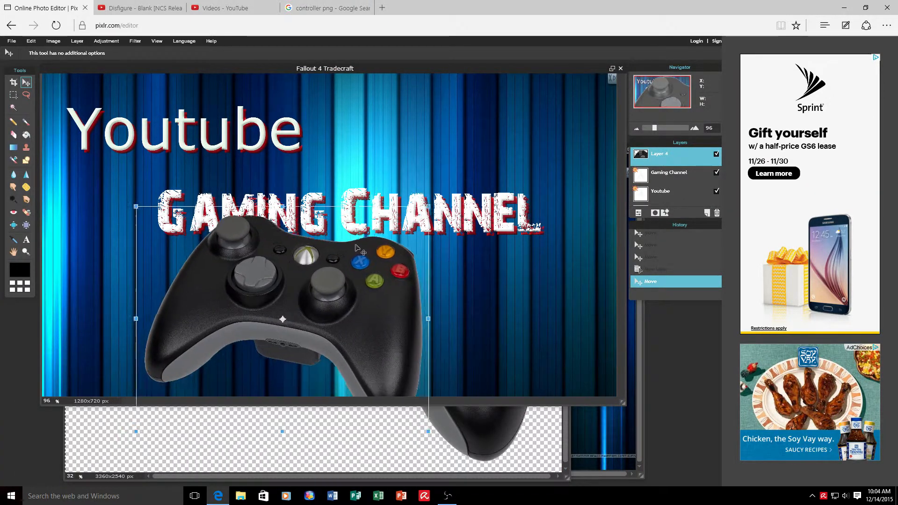
left_click_drag(369, 220, 423, 221)
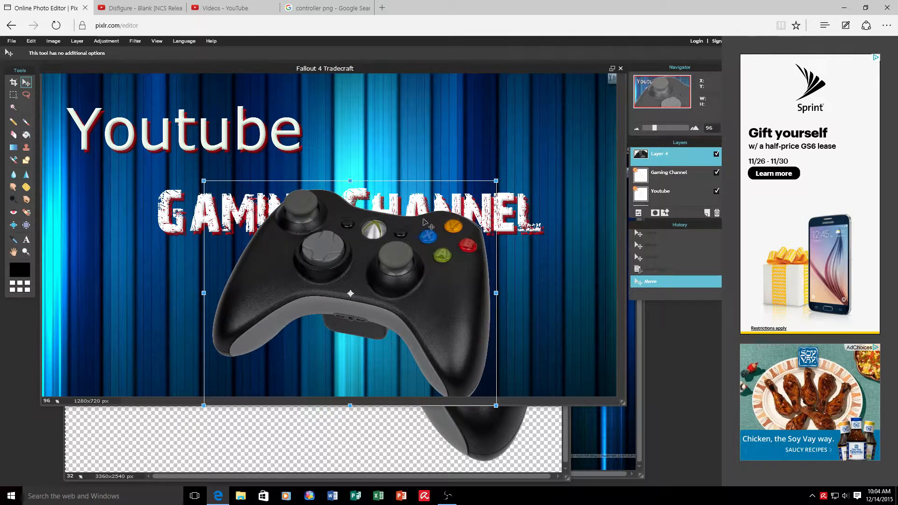
left_click(509, 124)
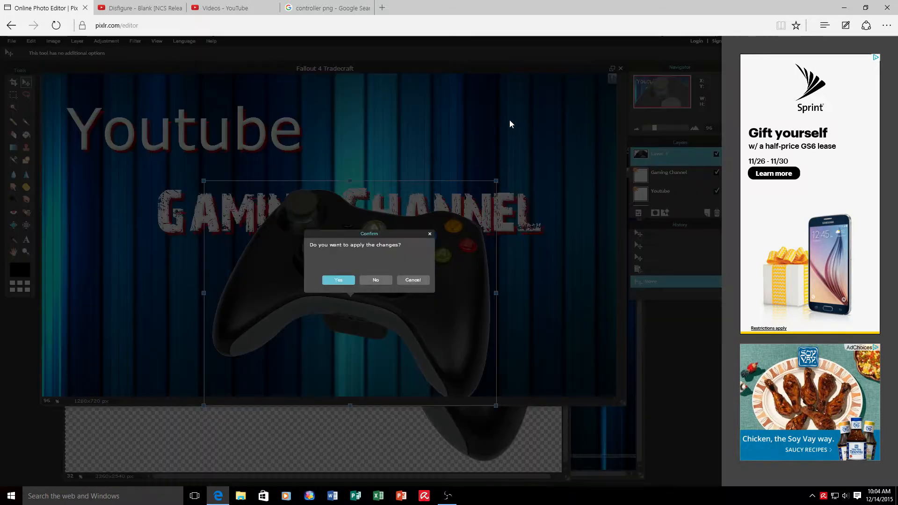
left_click(338, 281)
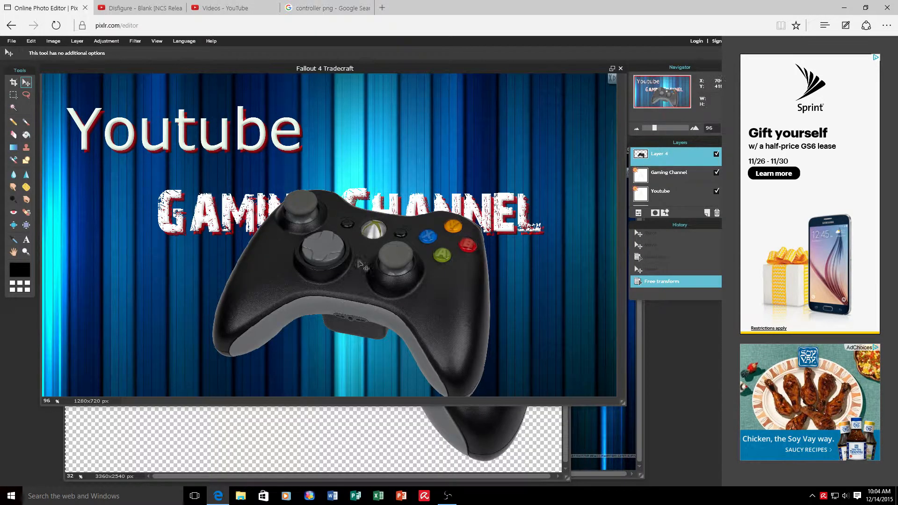
Step: Place the controller layer beneath the Gaming Channel layer and move the controller toward the canvas's lower-right corner
left_click_drag(677, 160, 675, 190)
left_click_drag(421, 307, 482, 317)
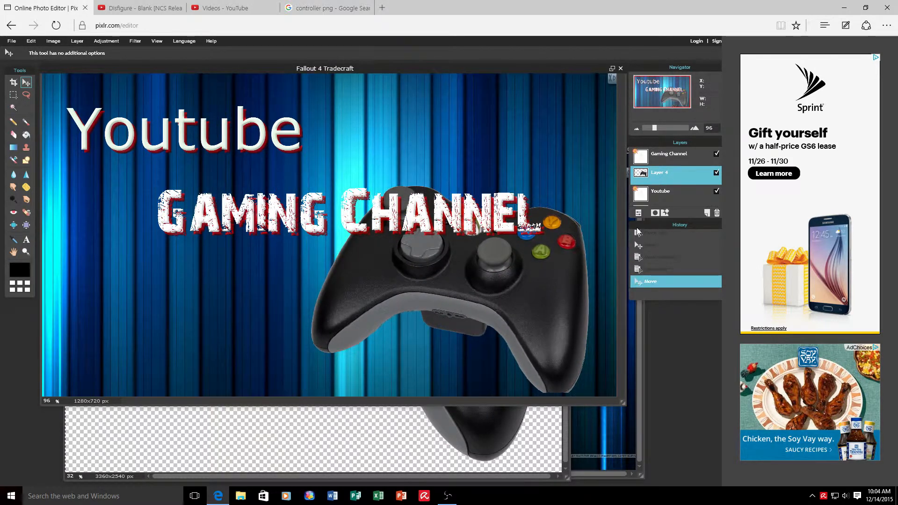
Step: Move the Gaming Channel text down and left on the canvas, and lower the Youtube text to sit above its left part
left_click(669, 154)
left_click_drag(392, 215, 329, 302)
left_click(668, 200)
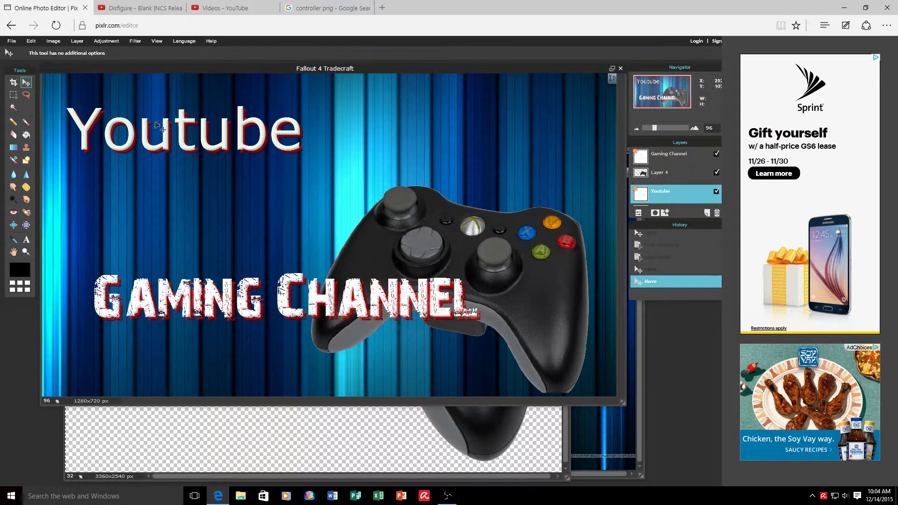
left_click_drag(149, 123, 196, 199)
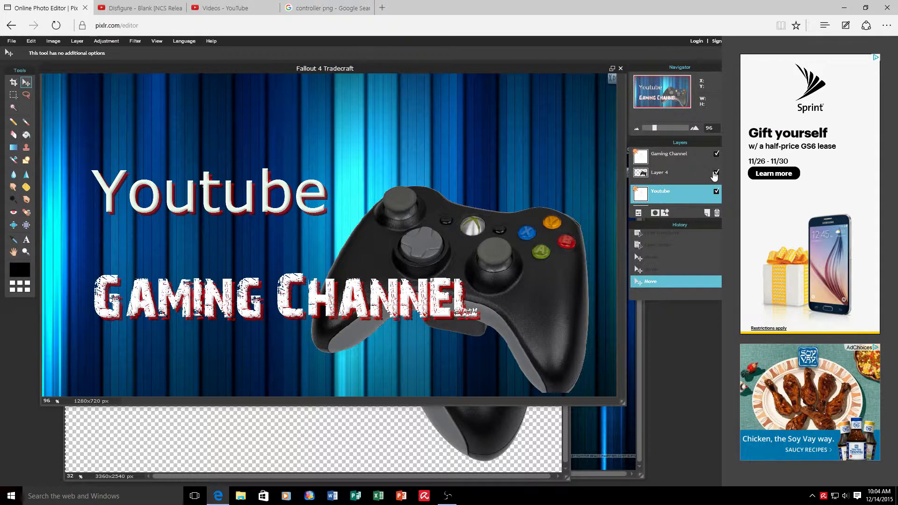
Step: Move the controller up toward the canvas's upper right, beside the Youtube text
left_click(673, 172)
left_click_drag(541, 238, 553, 174)
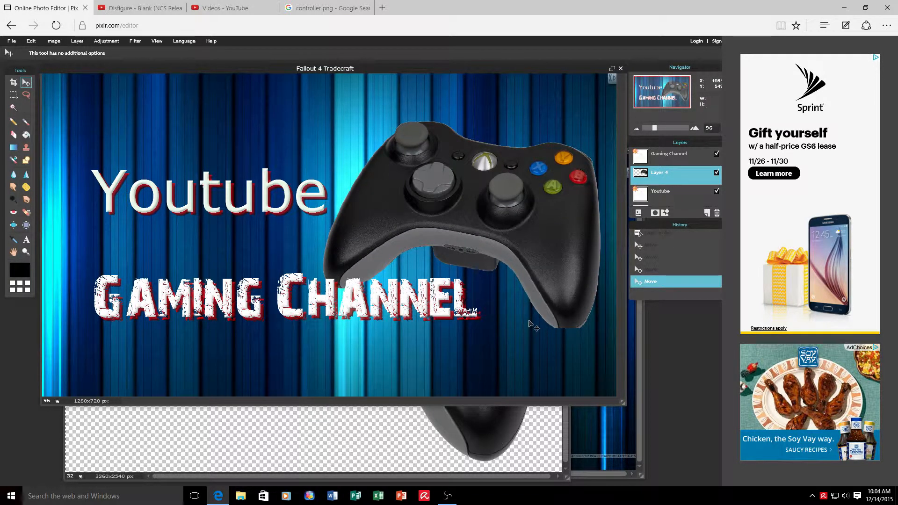
left_click(11, 42)
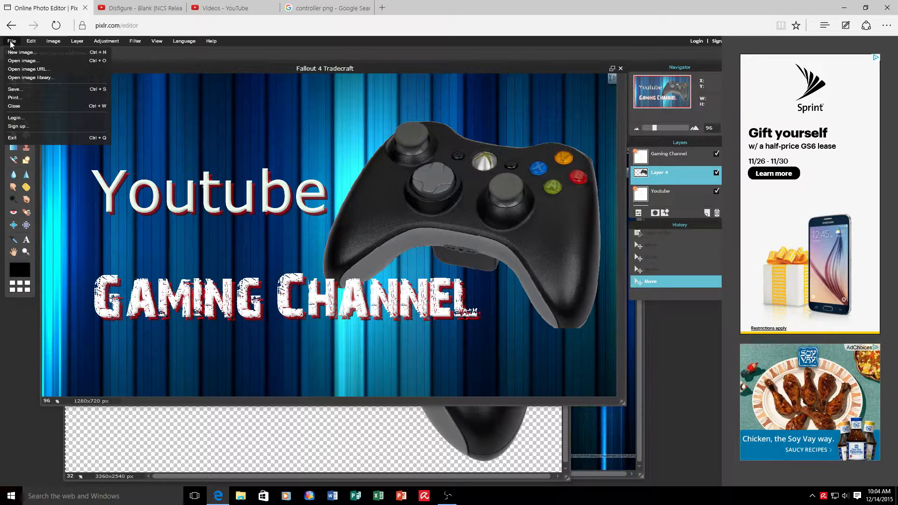
left_click(35, 89)
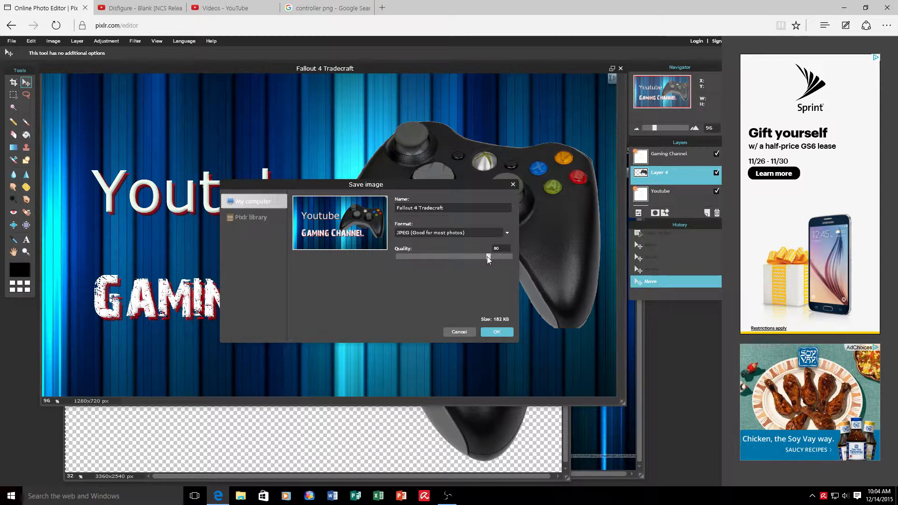
left_click_drag(487, 257, 504, 262)
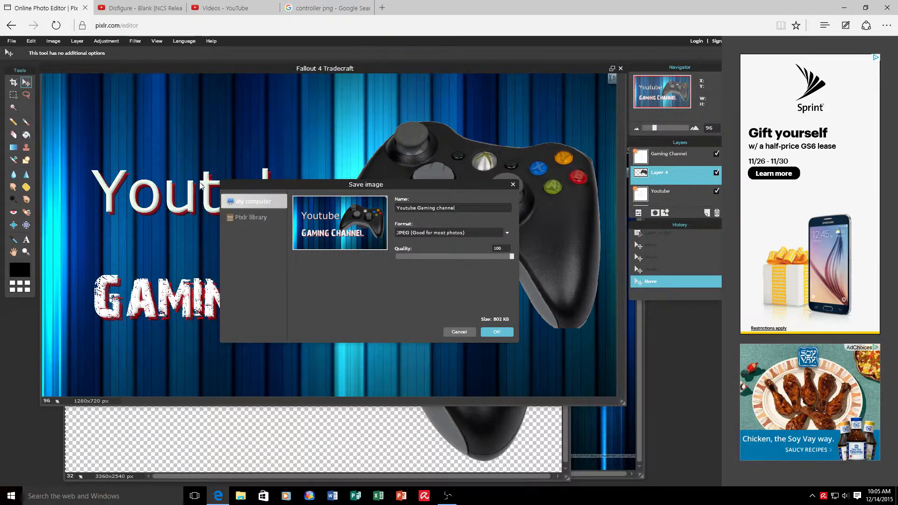
left_click(465, 335)
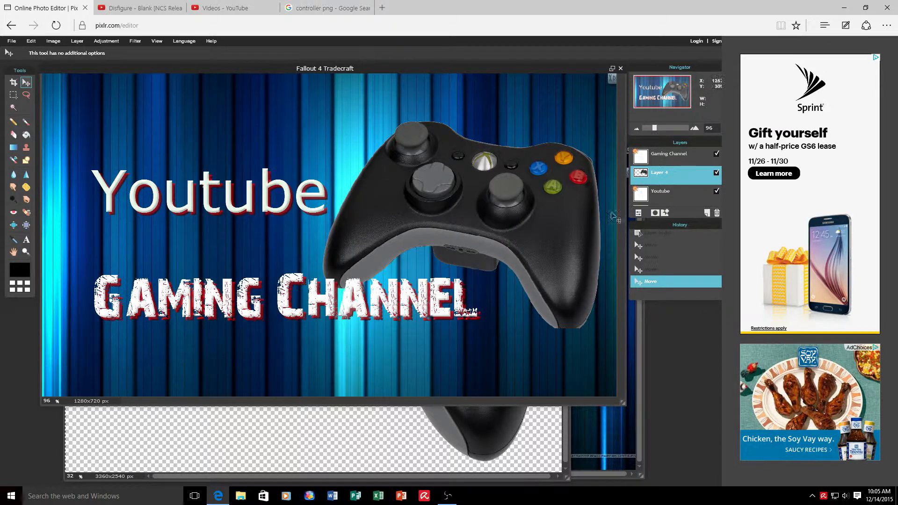
Step: Close the Fallout 4 Tradecraft, Xbox-360-Controller-Black and cool-blue-wallpaper-2 images without saving them
left_click(621, 69)
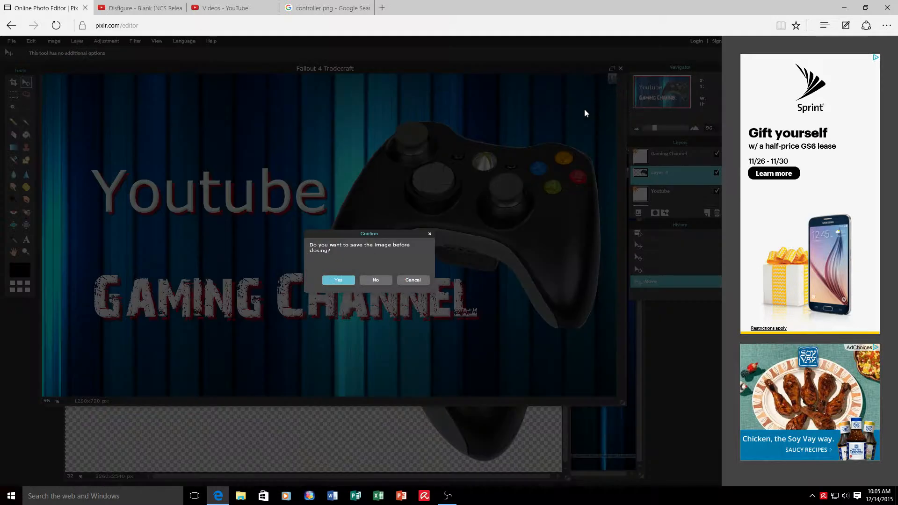
left_click(367, 281)
left_click(565, 92)
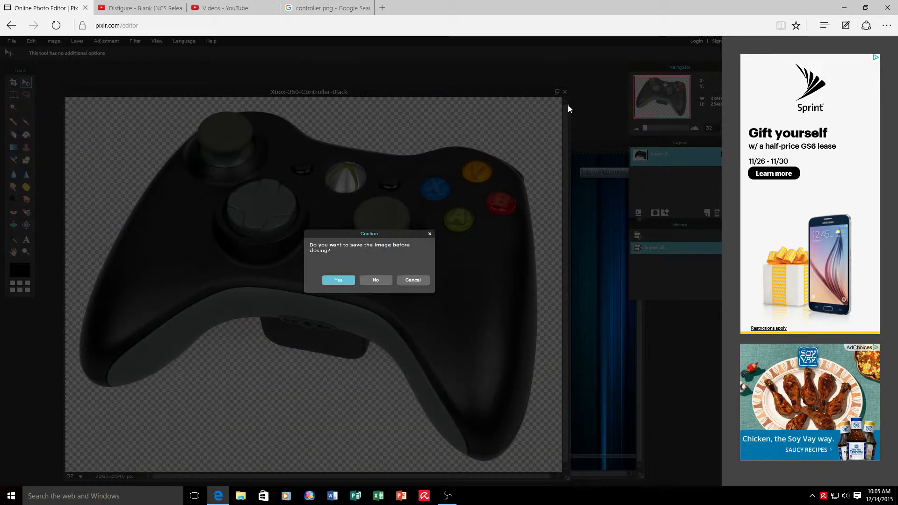
left_click(369, 280)
left_click_drag(521, 149, 446, 127)
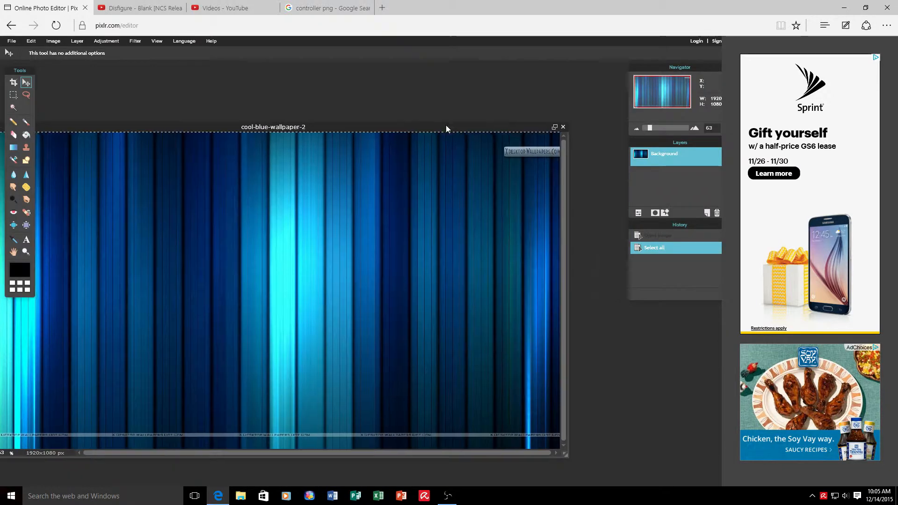
left_click(564, 127)
left_click(375, 280)
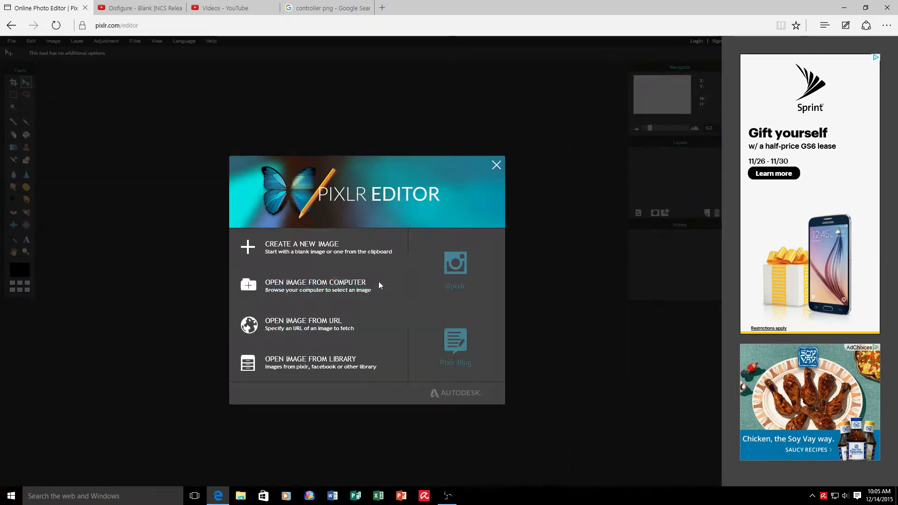
Step: Create a new transparent image 1280 pixels wide and 720 pixels high
left_click(339, 248)
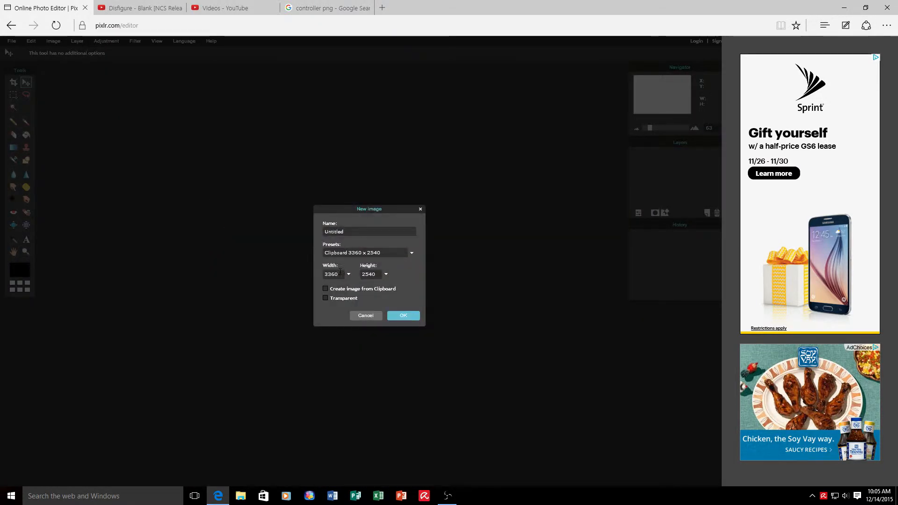
left_click_drag(340, 275, 297, 273)
type("1")
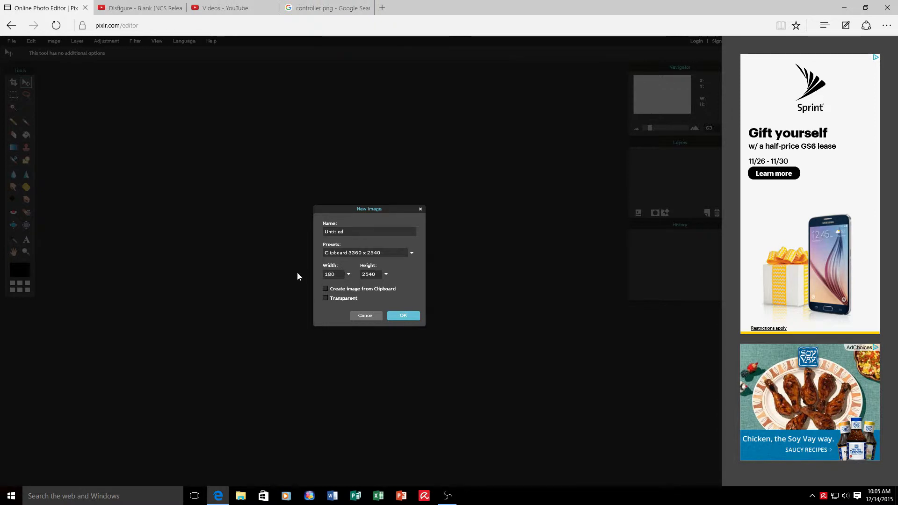
type("80")
key("BackSpace")
type("1280")
left_click(377, 275)
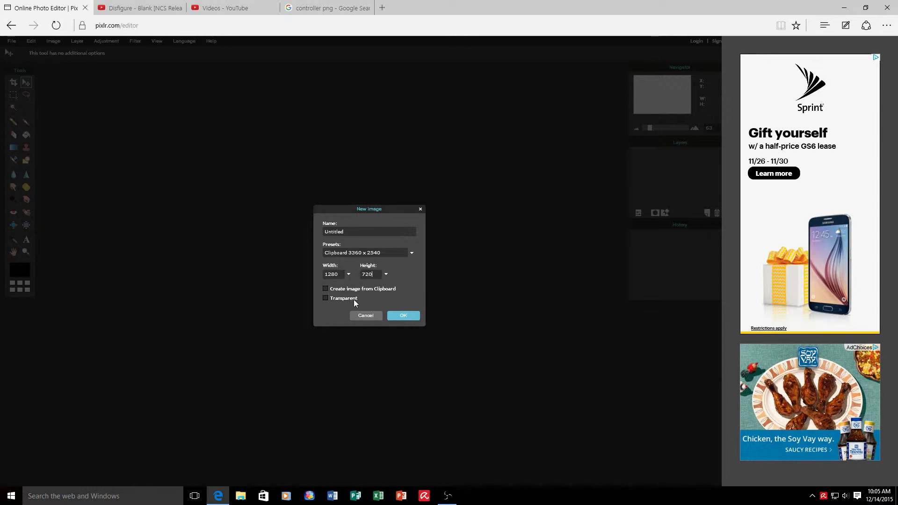
left_click(404, 316)
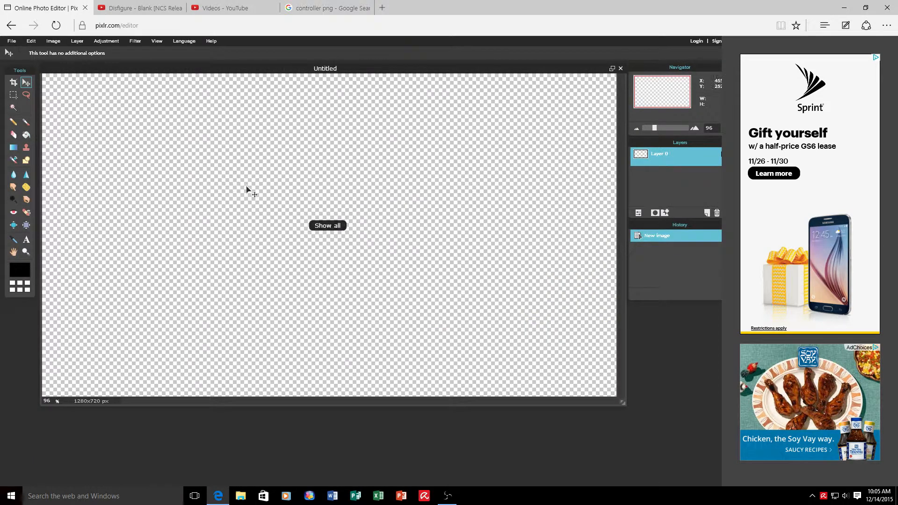
left_click(11, 40)
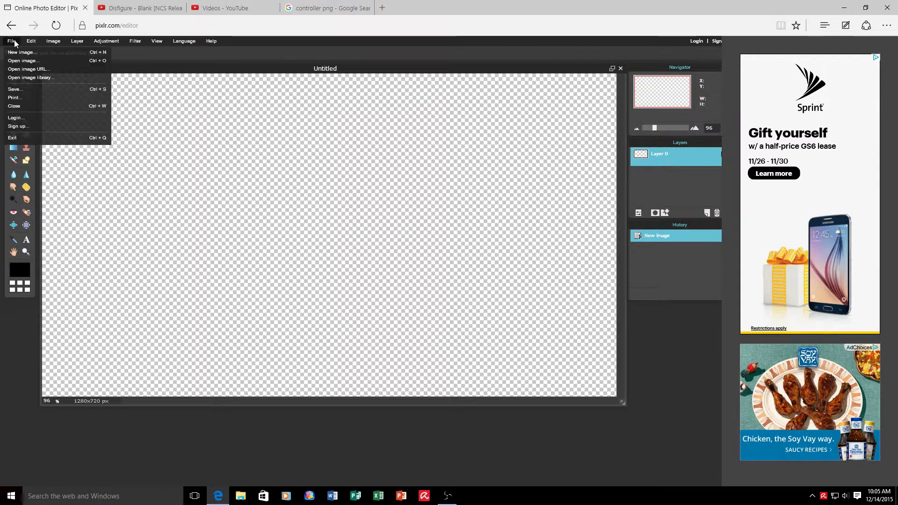
left_click(24, 60)
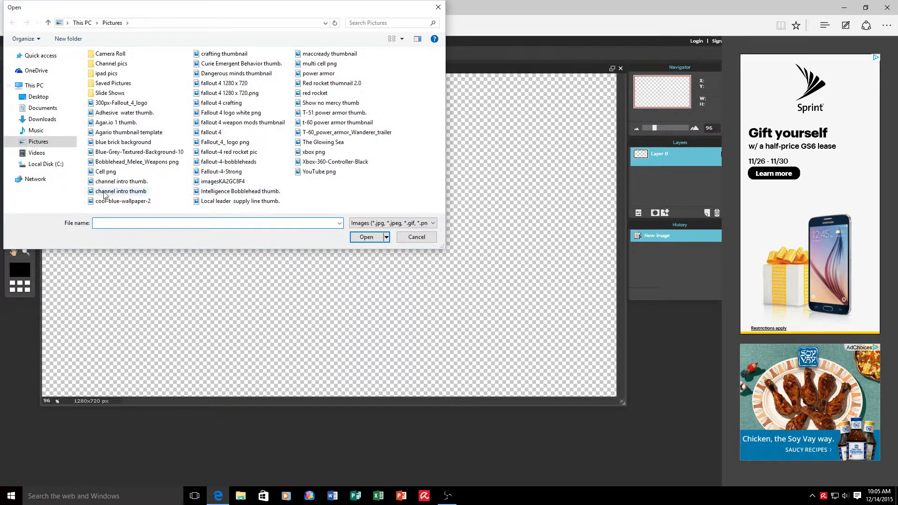
left_click(29, 97)
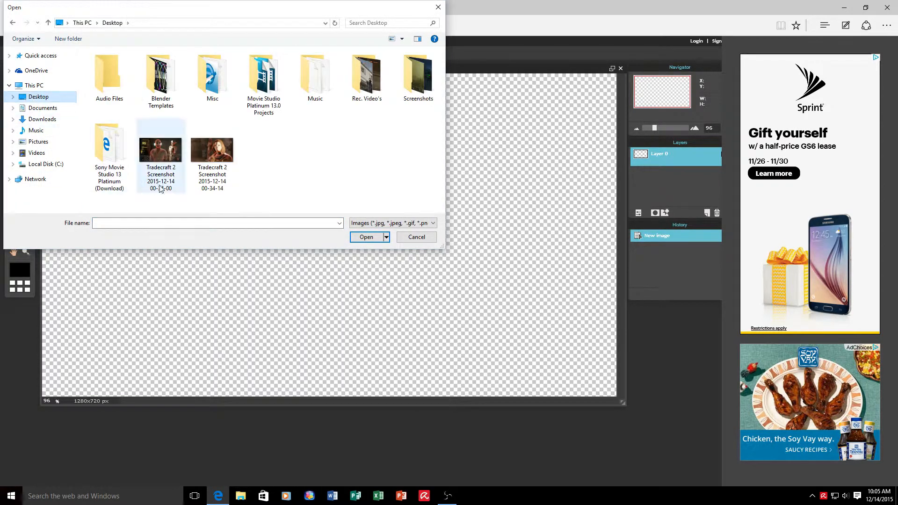
left_click(232, 167)
left_click(366, 237)
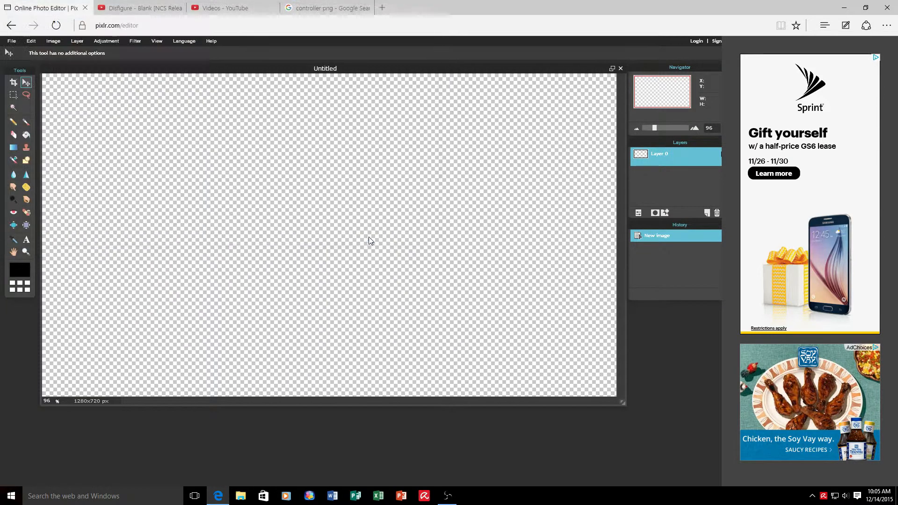
left_click_drag(338, 79, 339, 144)
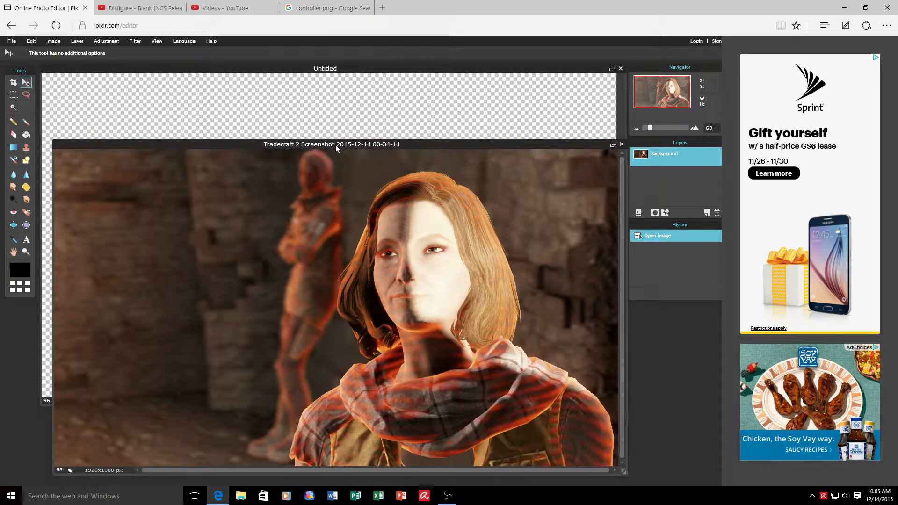
Step: Copy the entire Tradecraft 2 screenshot and paste it into the blank Untitled image
left_click(13, 41)
mouse_move(31, 41)
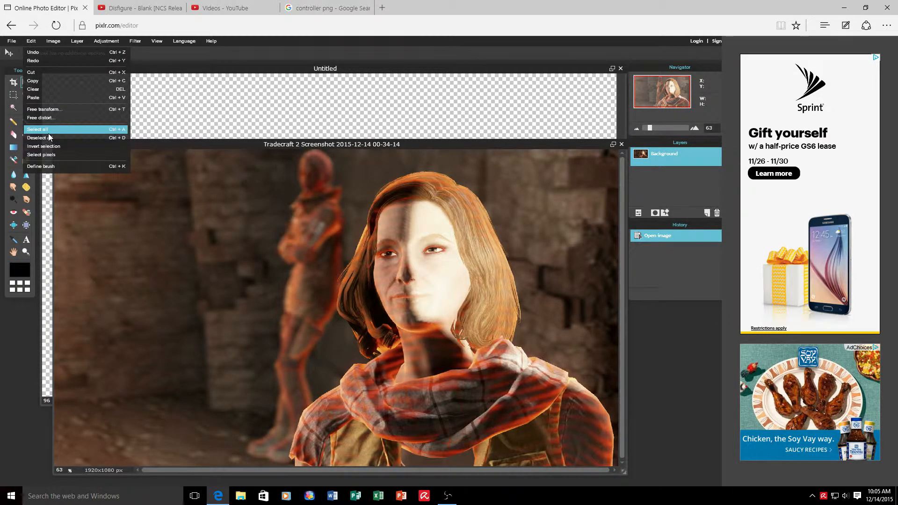
left_click(48, 133)
left_click(32, 42)
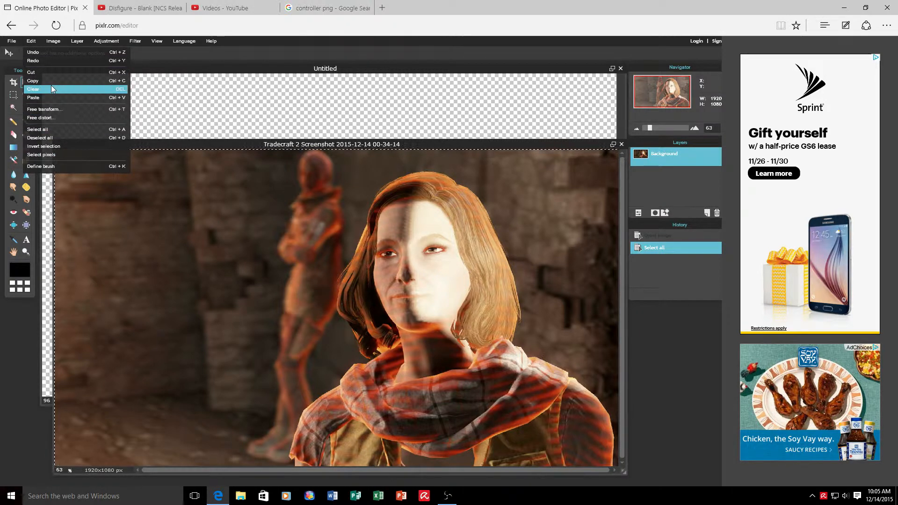
left_click(52, 81)
left_click(48, 77)
left_click(30, 41)
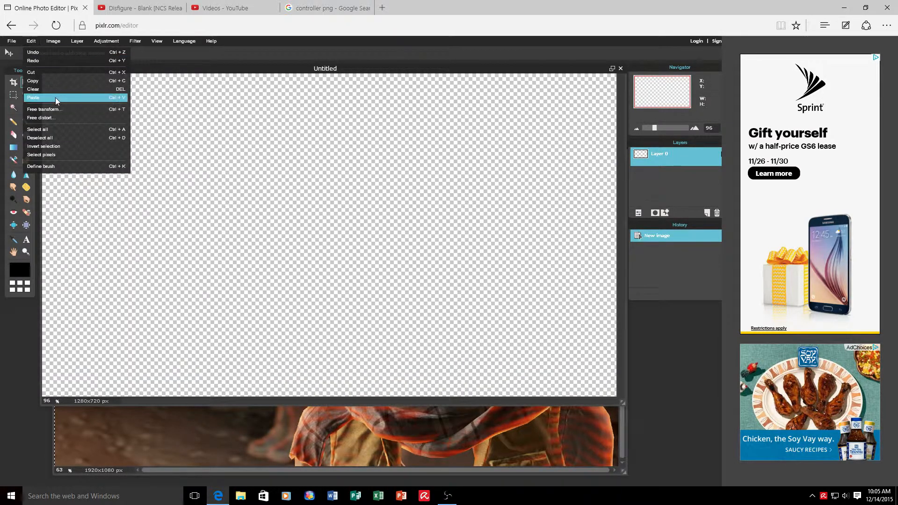
left_click(55, 97)
Step: Free transform the pasted screenshot down to slightly larger than the canvas, position it with the woman on the right, and apply the change
left_click_drag(390, 289, 290, 261)
left_click(31, 41)
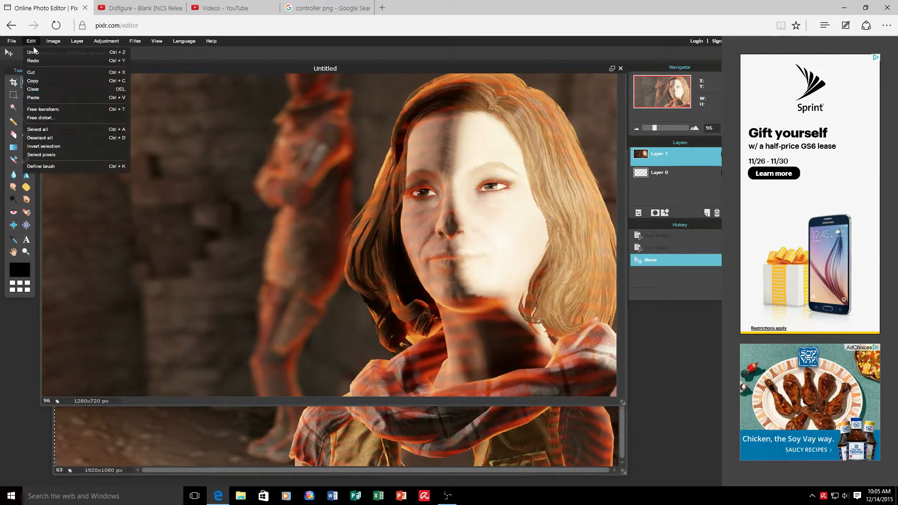
left_click(63, 109)
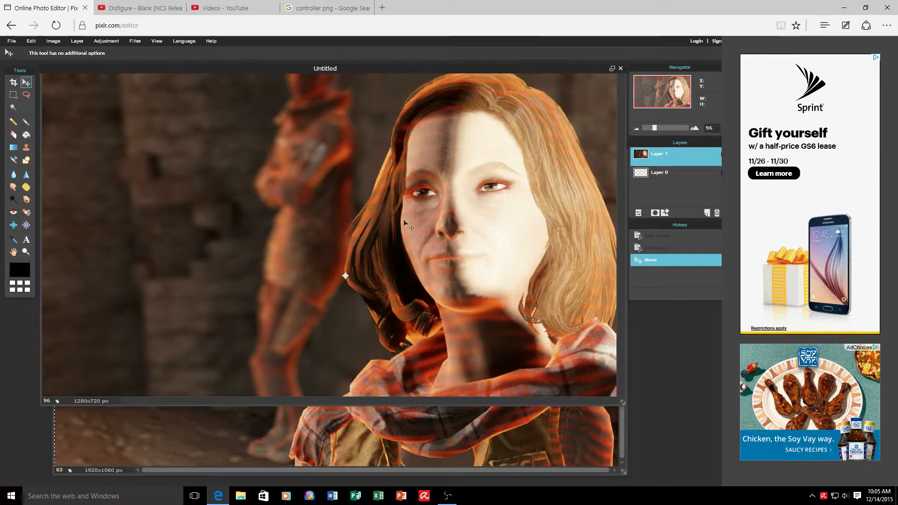
left_click_drag(404, 223, 289, 279)
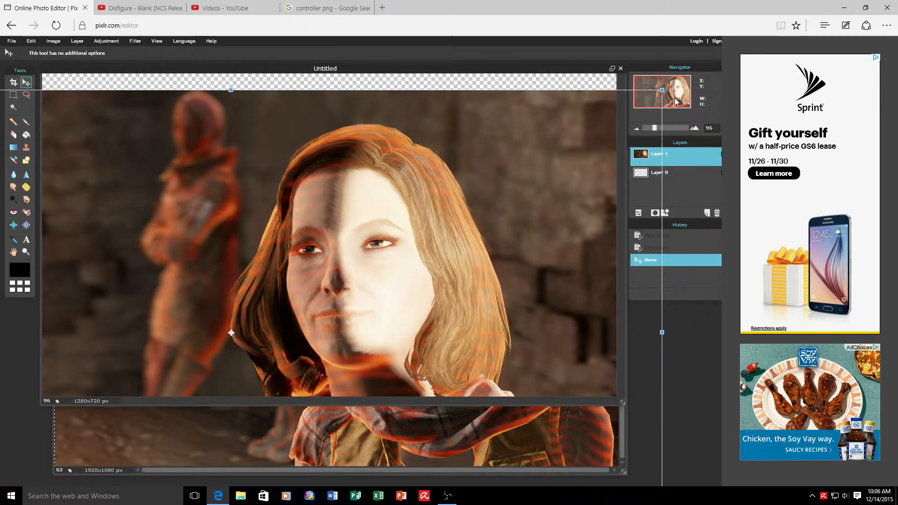
left_click_drag(664, 89, 589, 132)
left_click_drag(487, 256, 590, 179)
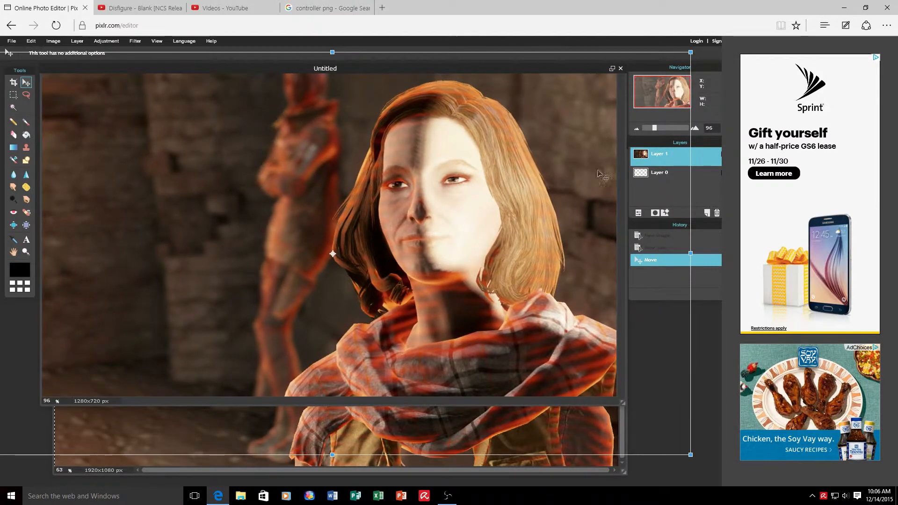
left_click_drag(690, 52, 675, 55)
left_click_drag(556, 188, 585, 185)
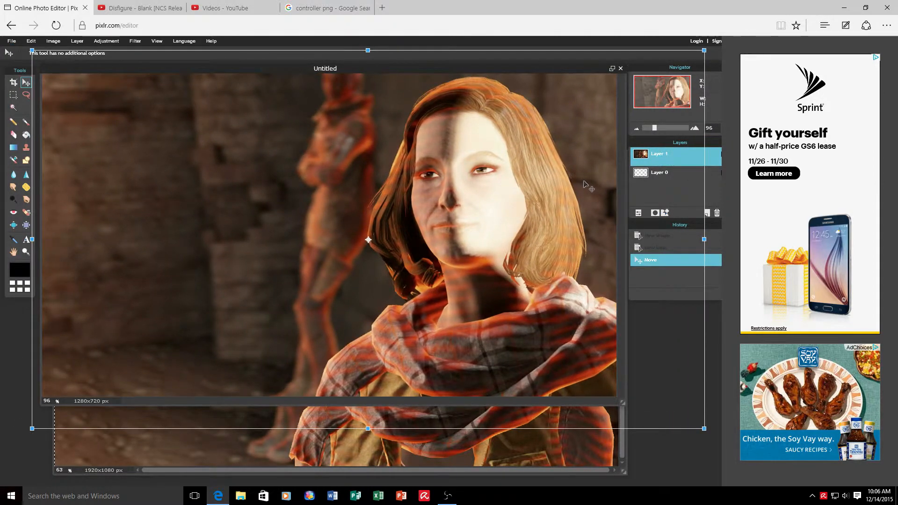
left_click(675, 462)
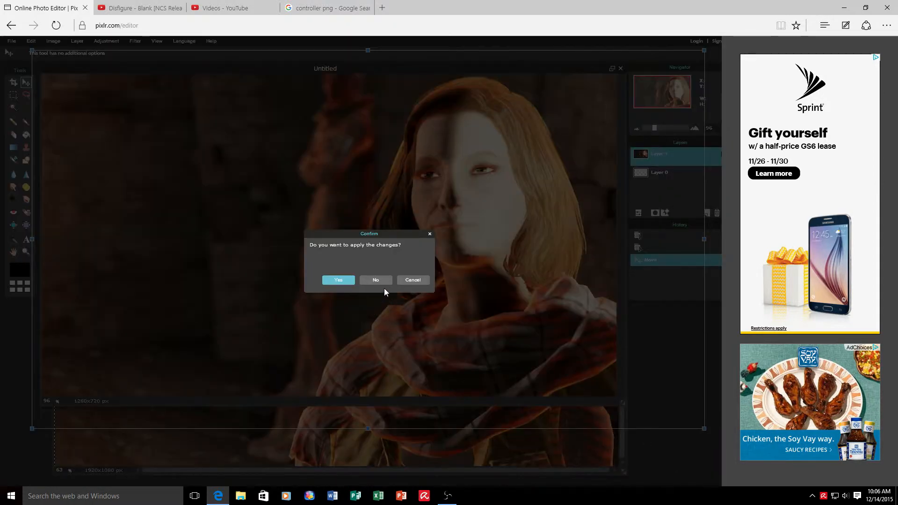
left_click(347, 281)
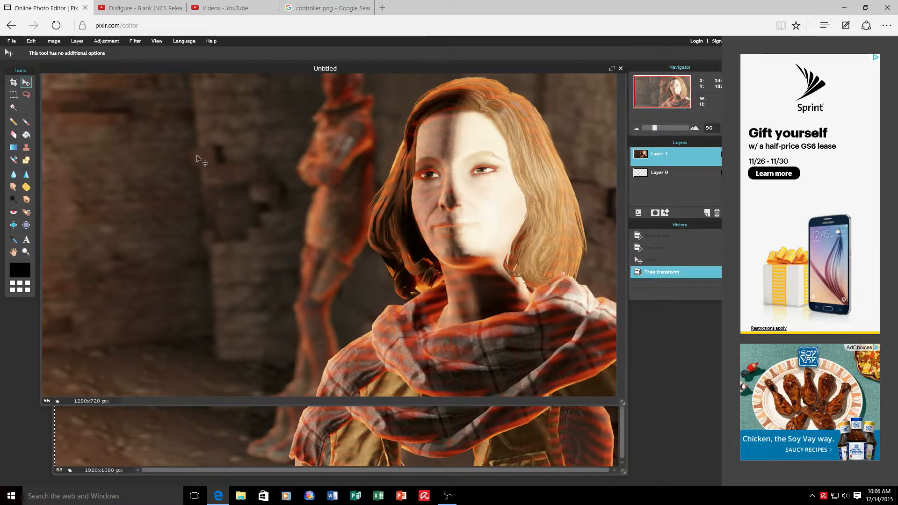
Step: Add the text "Quest Playthrough" in the ABSALOM font, starting near the canvas's upper left
left_click(26, 239)
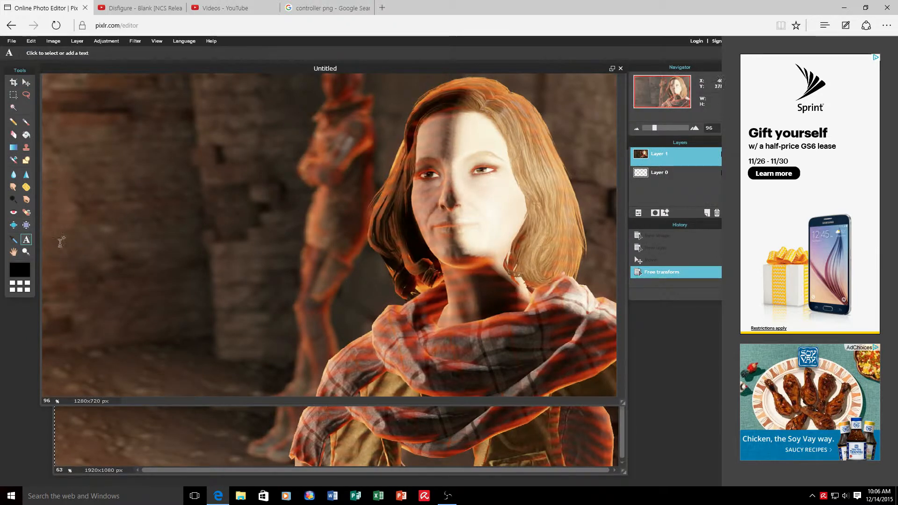
left_click(82, 194)
left_click(124, 279)
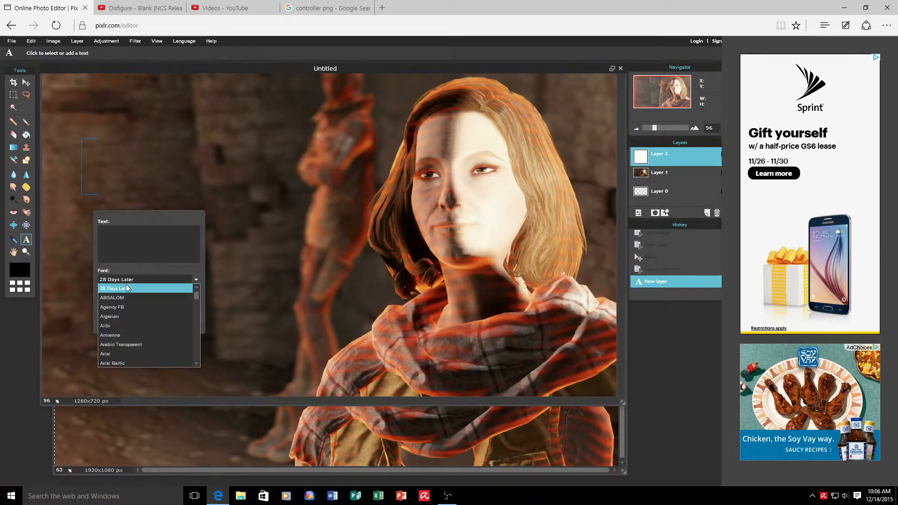
left_click(126, 296)
left_click(148, 253)
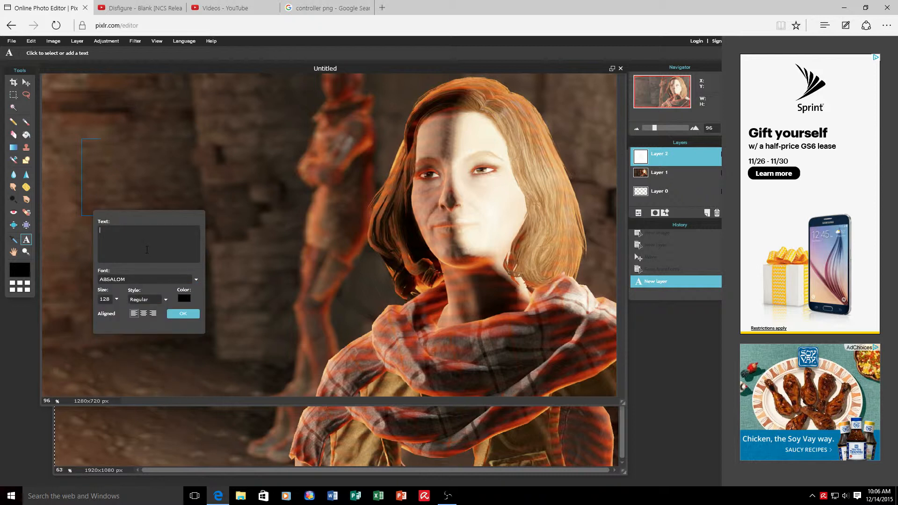
type("Q")
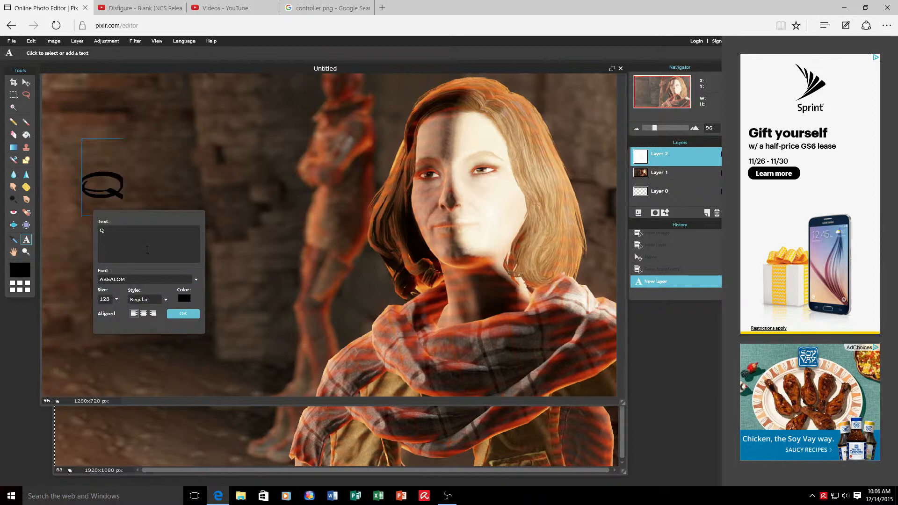
type("uest Playthrough")
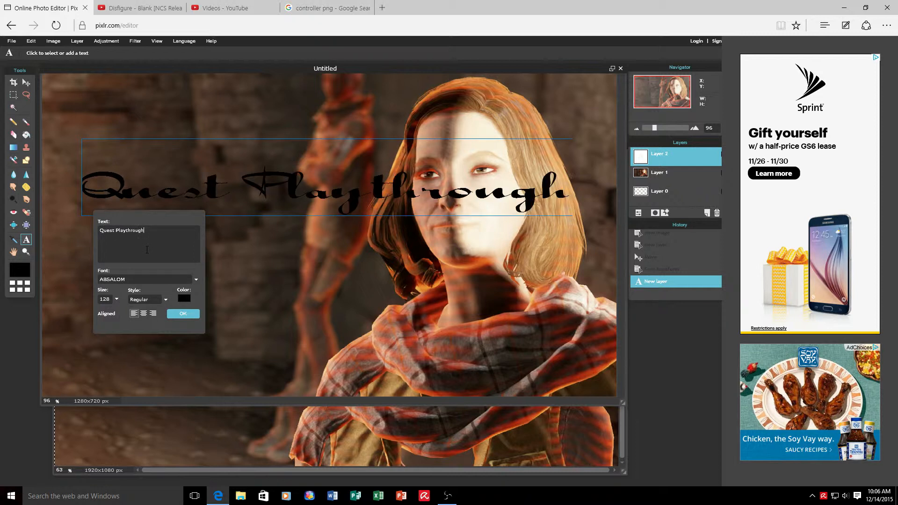
Step: Set the Quest Playthrough text's font to Arabic Transparent and its size to 90
left_click(176, 280)
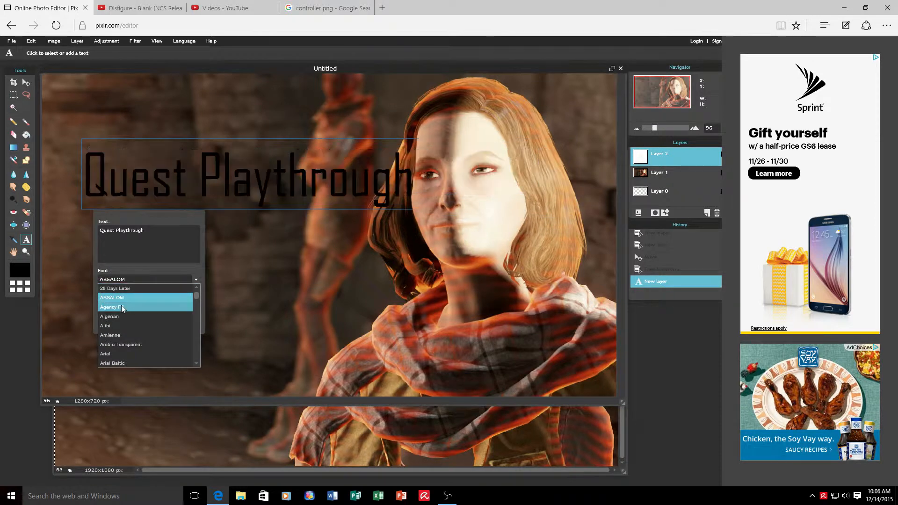
left_click(135, 344)
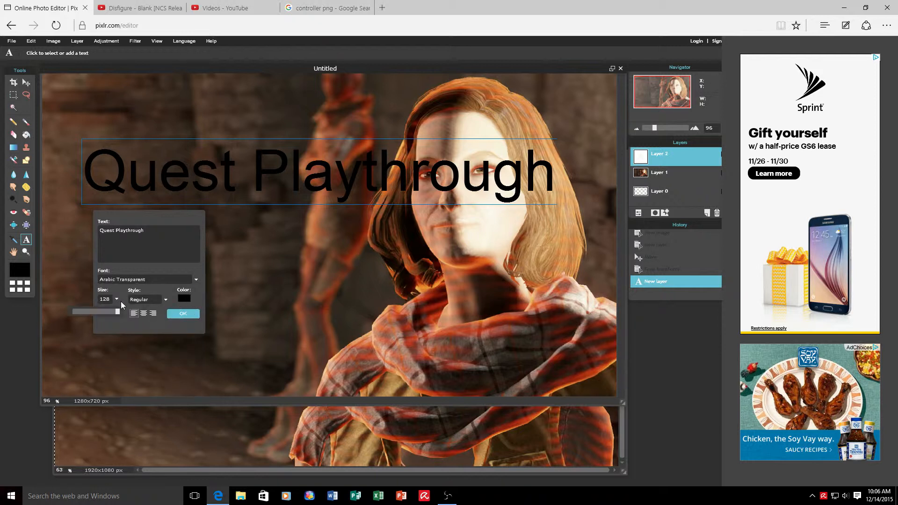
left_click_drag(113, 313, 103, 316)
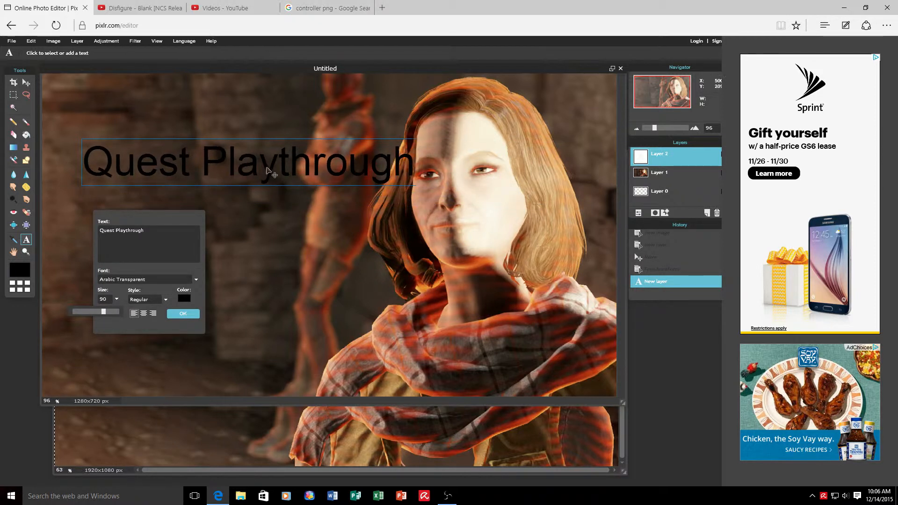
Step: Move the Quest Playthrough text down to the canvas's middle left and recolour it green (19a30f)
left_click_drag(261, 166, 229, 243)
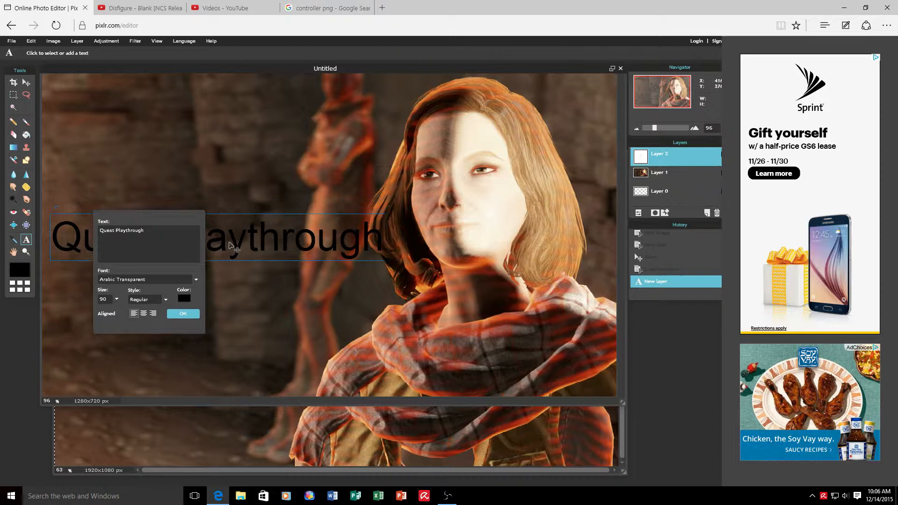
left_click(184, 299)
left_click(355, 243)
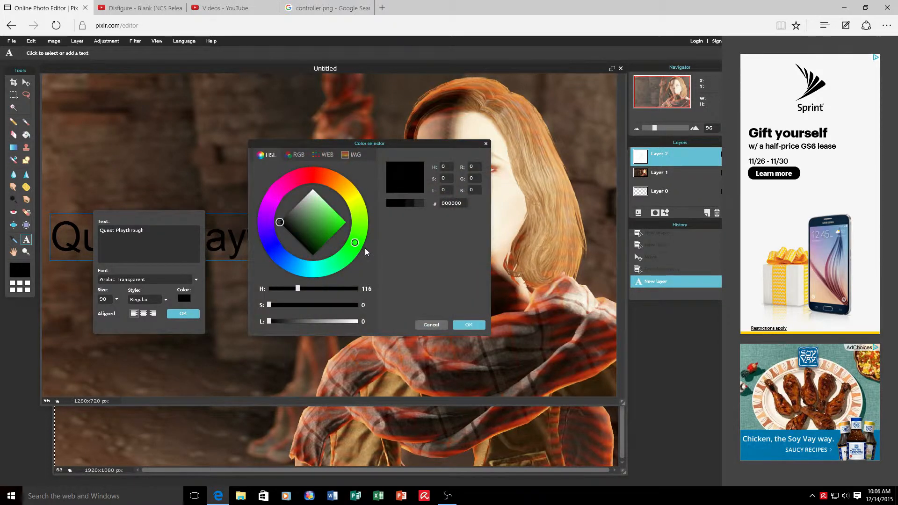
left_click(335, 231)
left_click_drag(334, 231, 332, 231)
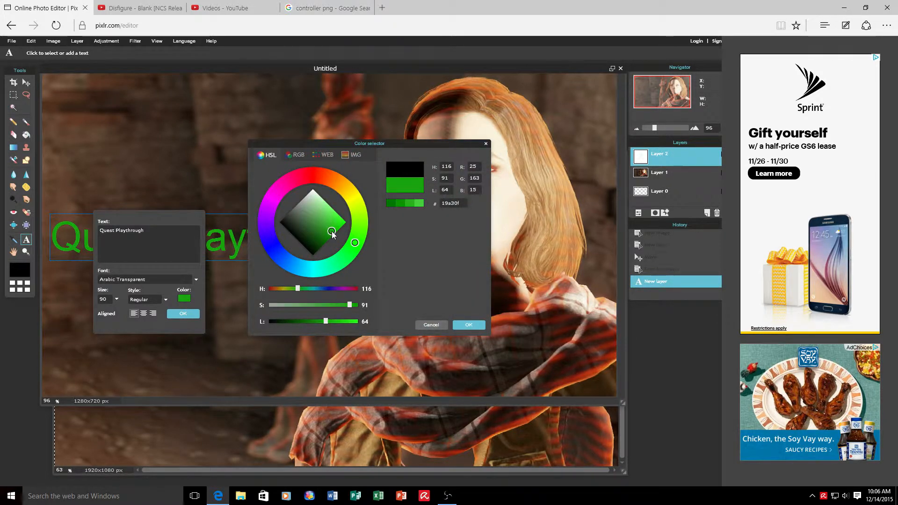
left_click(468, 325)
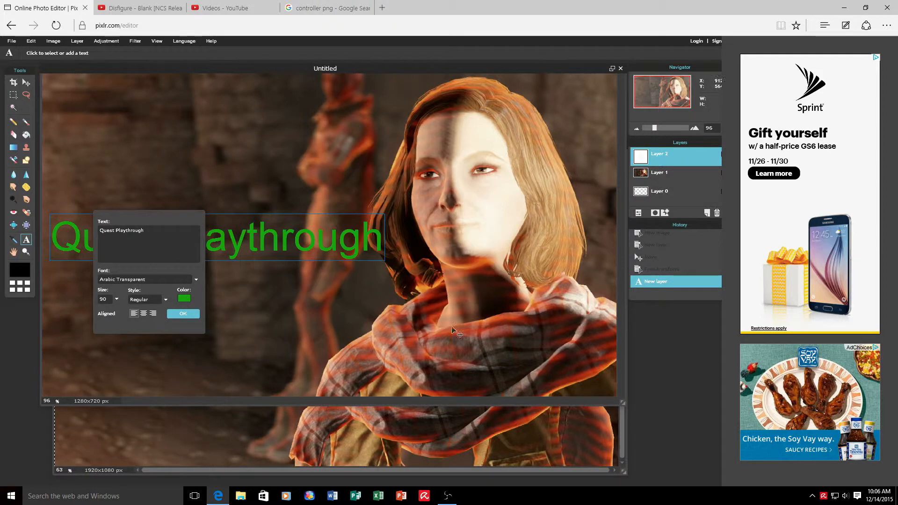
left_click(184, 314)
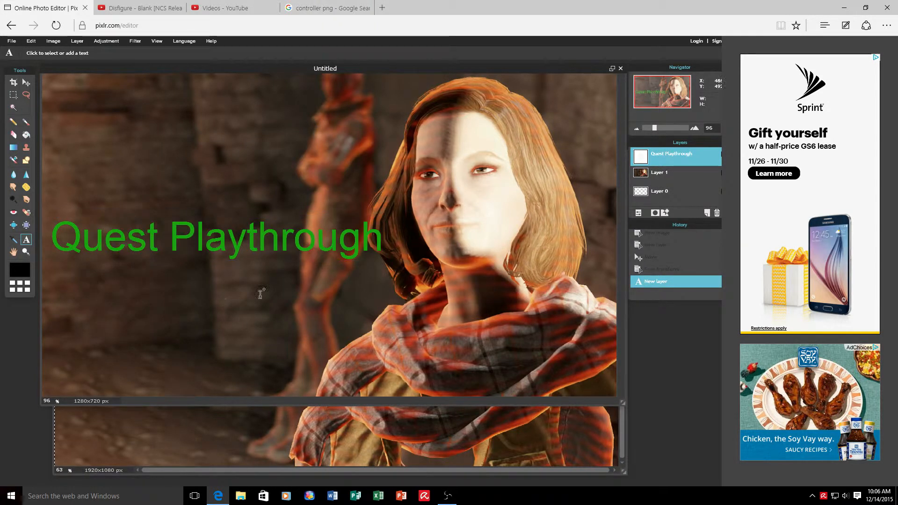
Step: Append a colon to the Quest Playthrough text
left_click(380, 242)
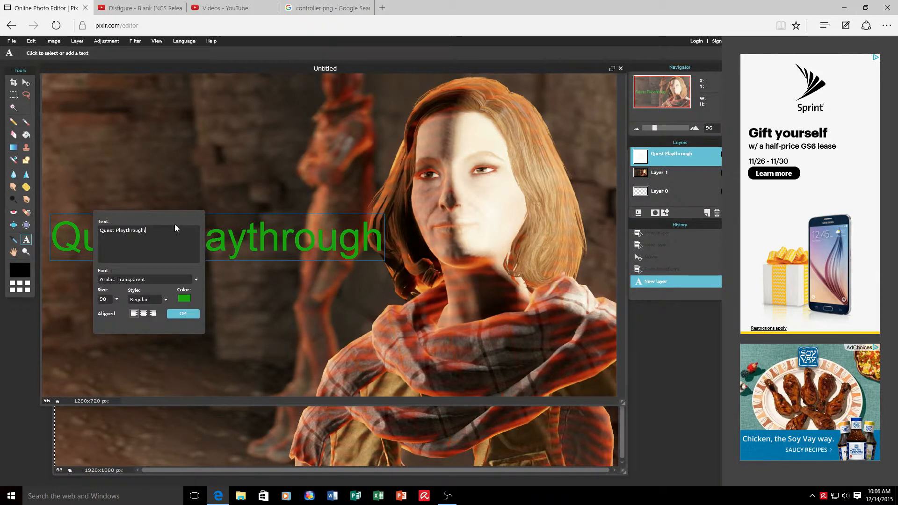
type(":")
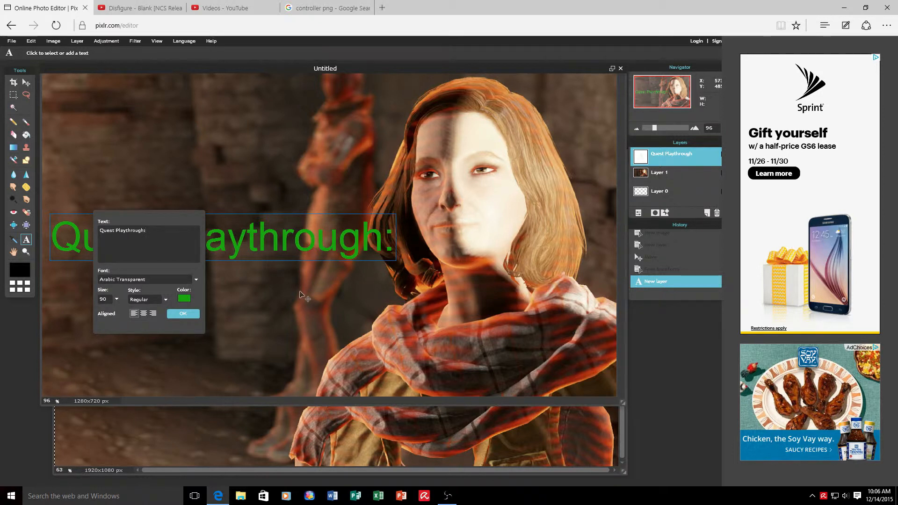
left_click(194, 313)
Step: Apply the default drop shadow and bevel layer styles to "Quest Playthrough:" and move the text slightly lower
left_click(665, 213)
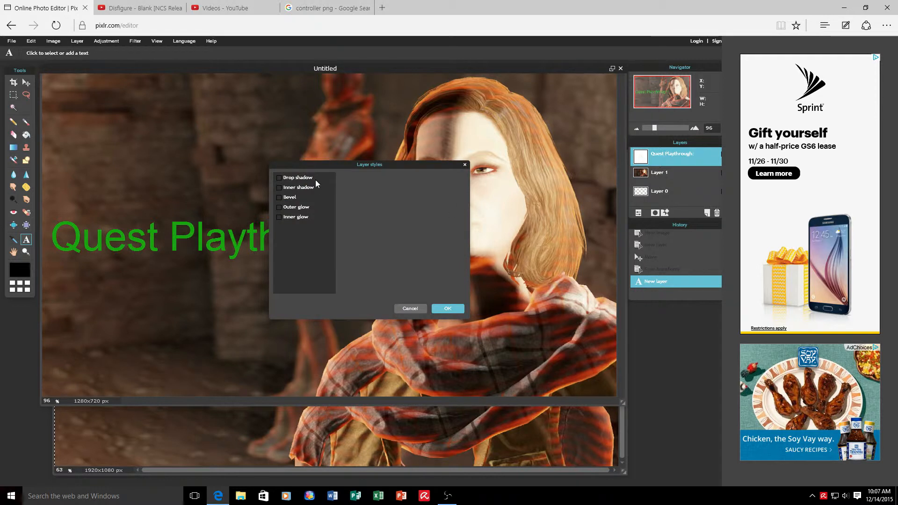
left_click(303, 178)
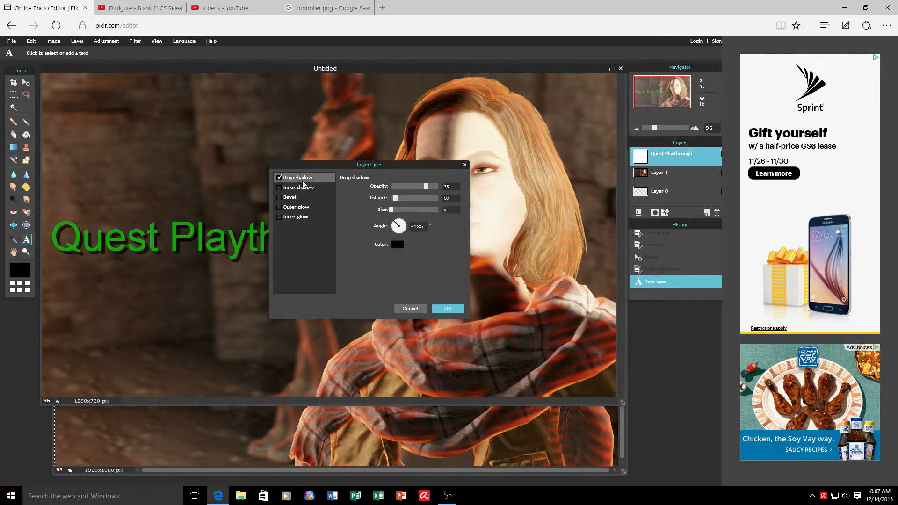
left_click(279, 197)
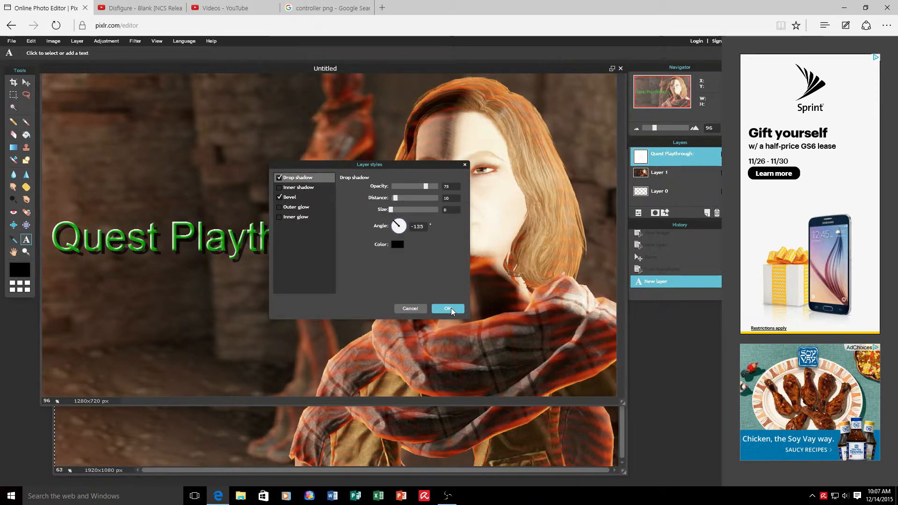
left_click(451, 308)
left_click(26, 82)
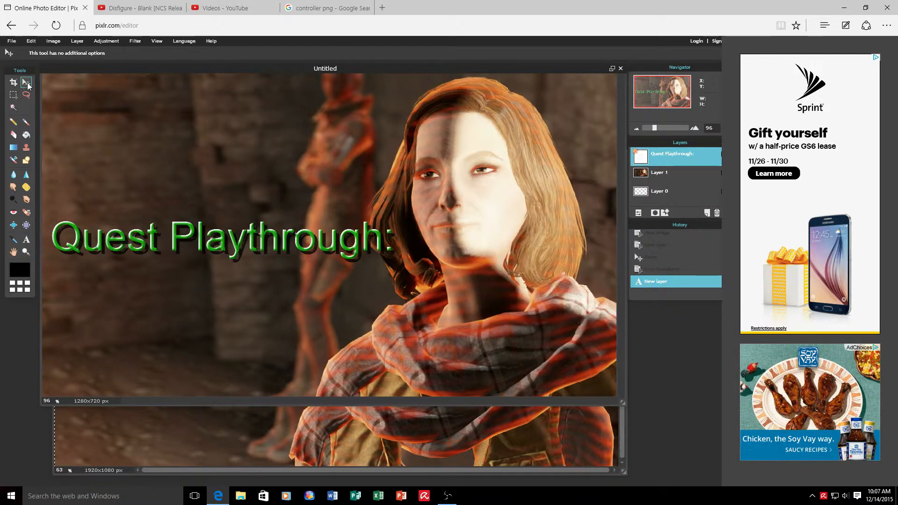
left_click_drag(186, 238, 190, 268)
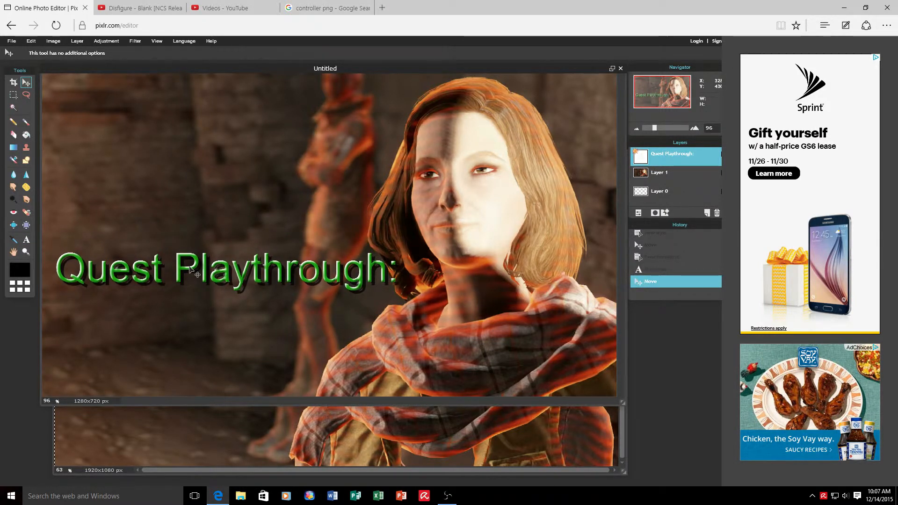
Step: Add the text "Tradecraft" in off-white (f7f2f2), Arabic Transparent size 90, just below the Quest Playthrough line
left_click(26, 239)
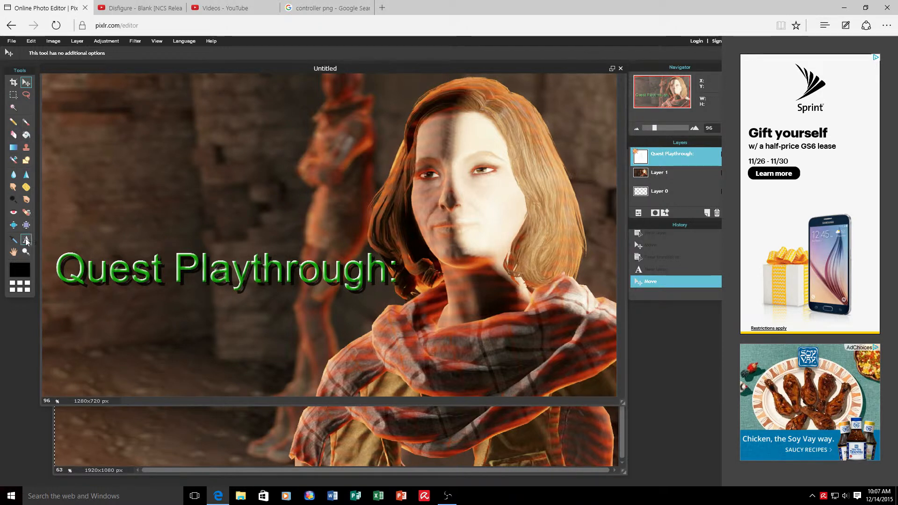
left_click(152, 317)
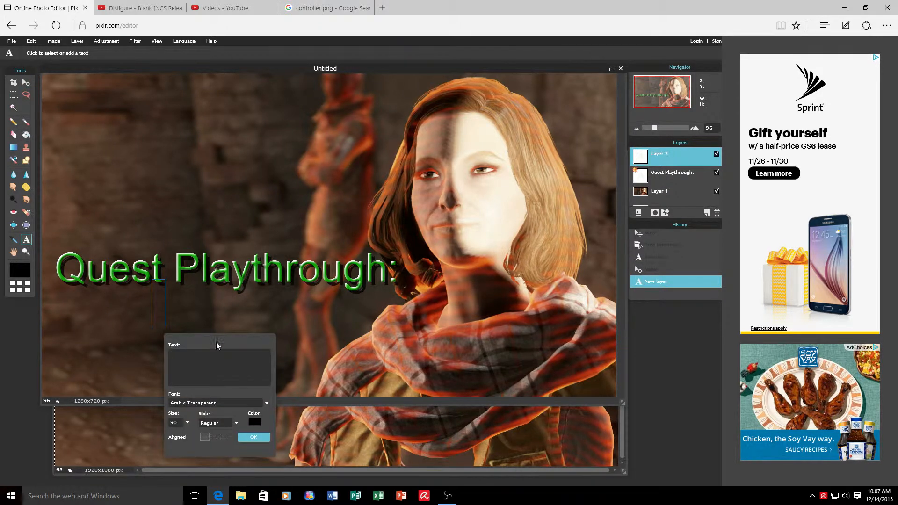
type("Tr")
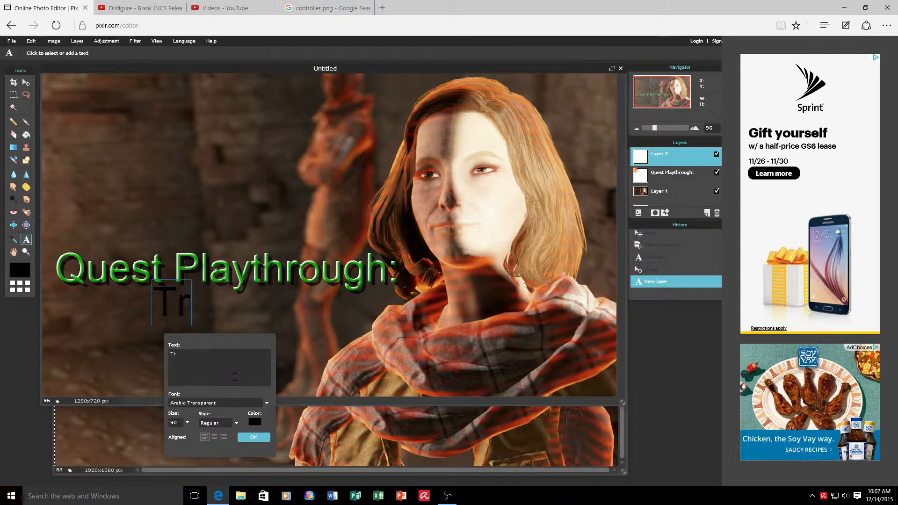
type("adecraft")
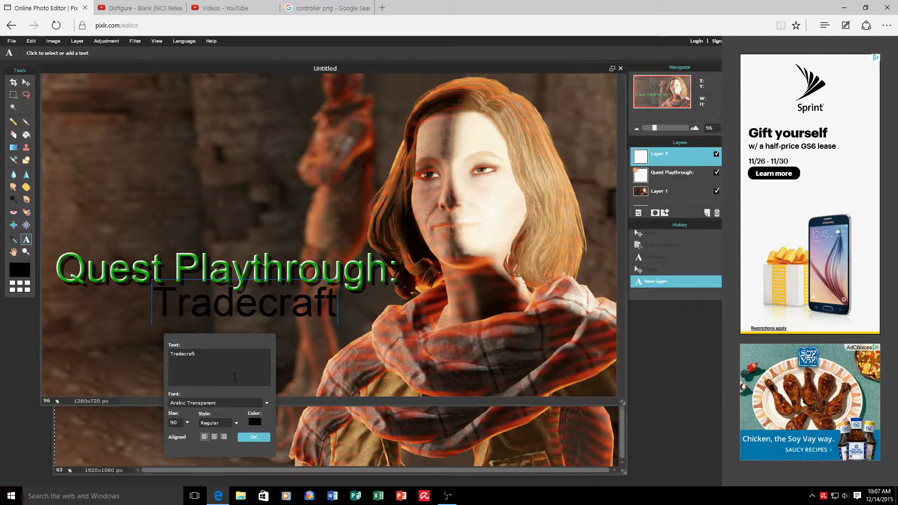
left_click(256, 422)
left_click(313, 192)
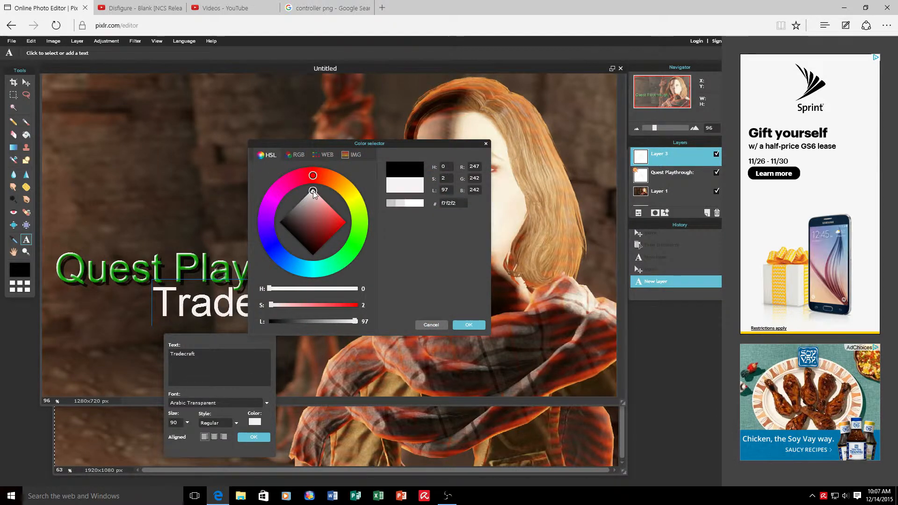
left_click(479, 324)
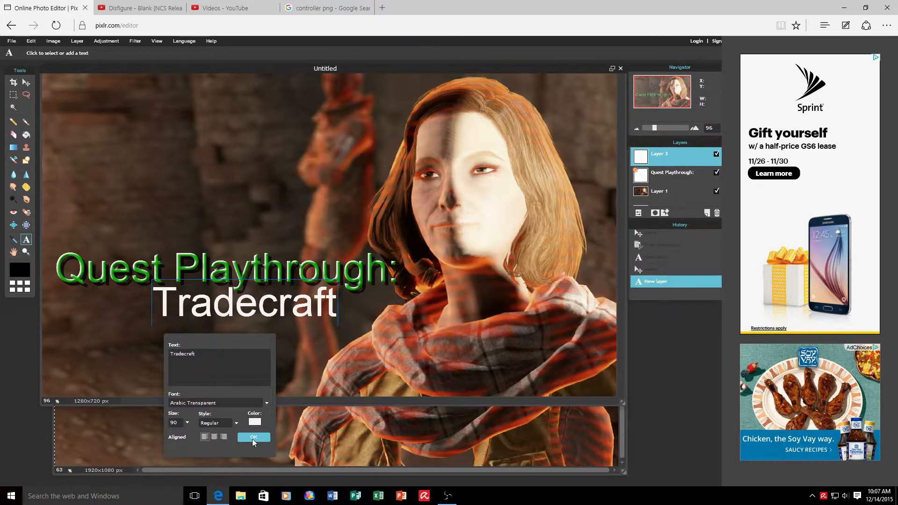
left_click(253, 438)
Step: Apply the default drop shadow and bevel to the Tradecraft text and position it roughly centred beneath "Quest Playthrough:"
left_click(25, 82)
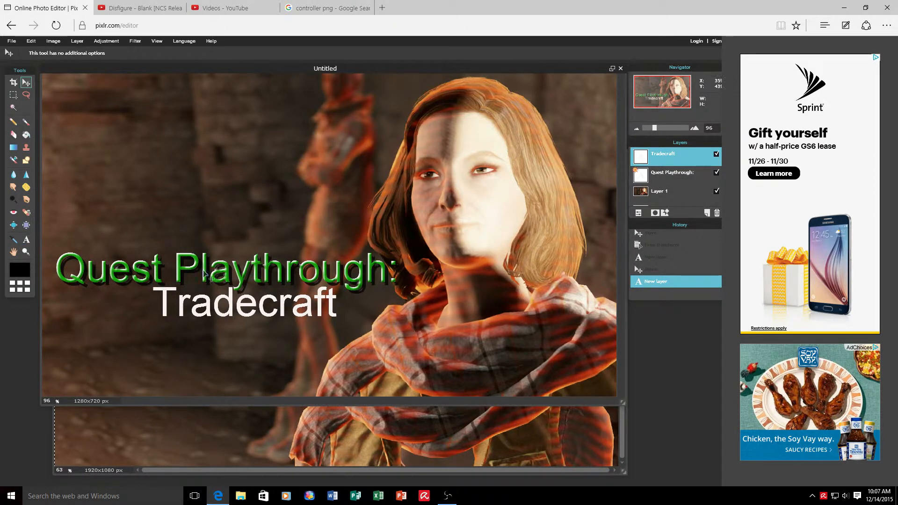
left_click_drag(260, 310, 235, 322)
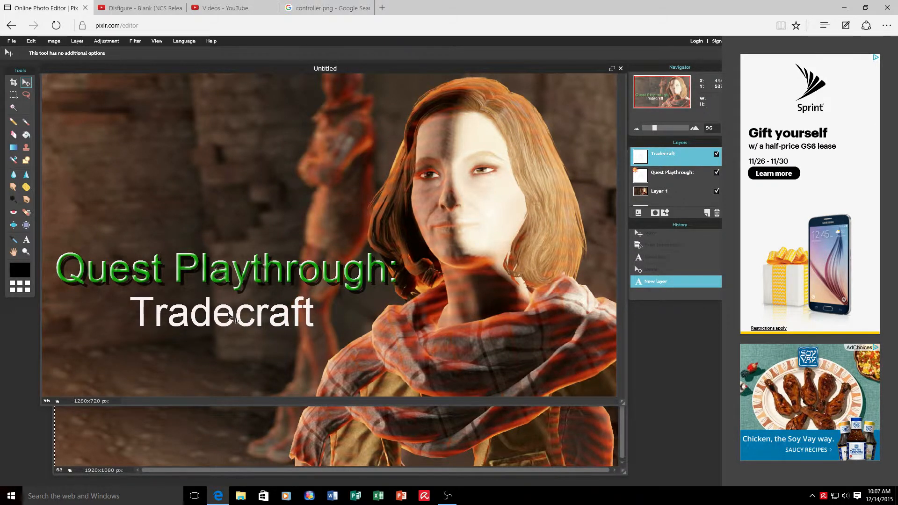
left_click(665, 214)
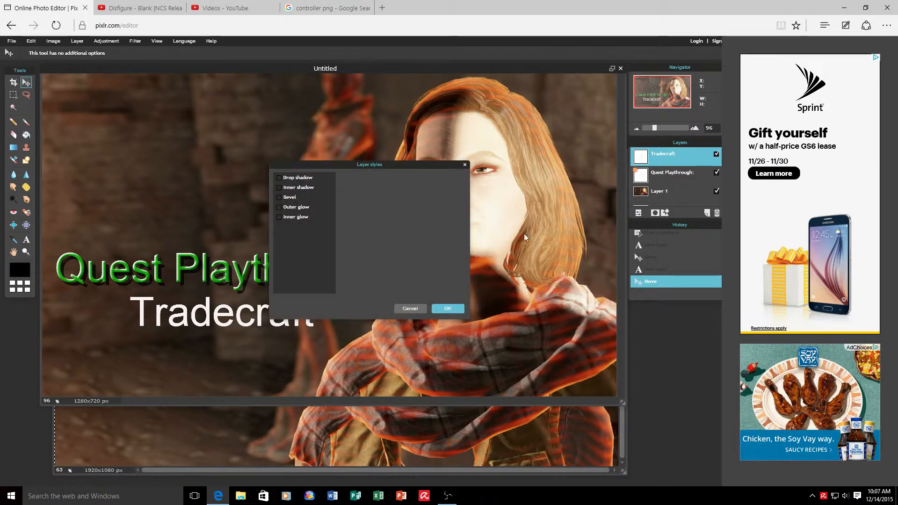
left_click(281, 178)
left_click(292, 198)
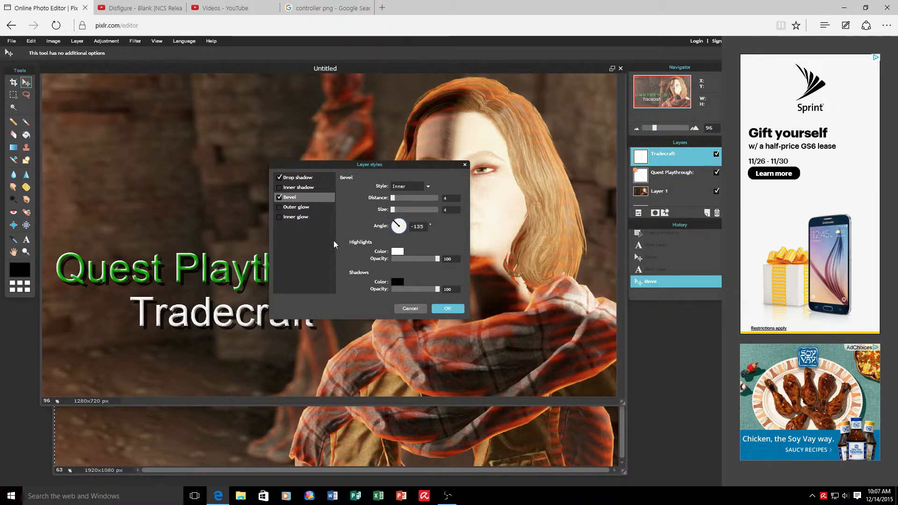
left_click(438, 309)
left_click_drag(258, 321, 246, 321)
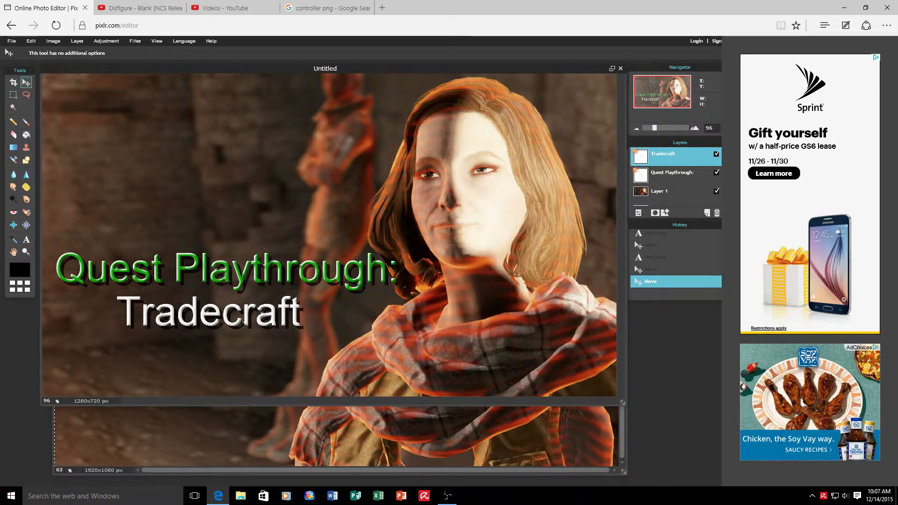
Step: Switch to Google Images and search for "fallout 4 white logo png"
left_click(348, 8)
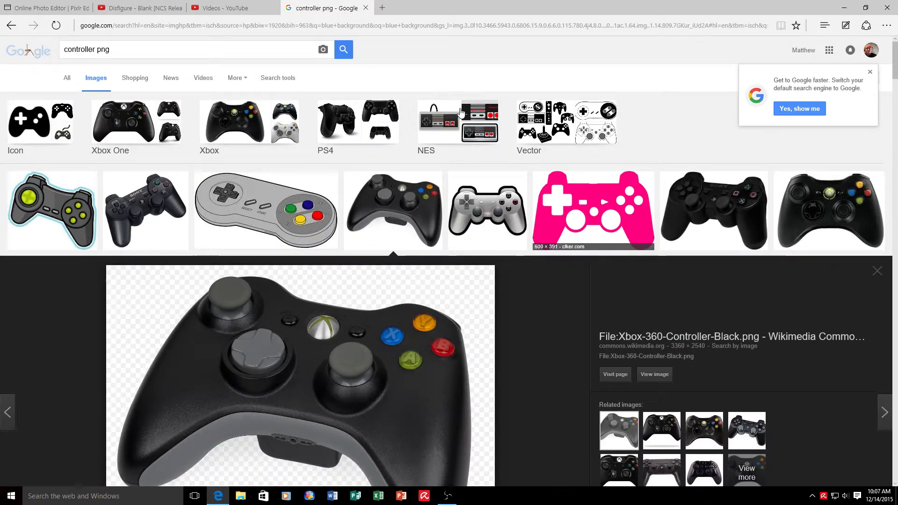
left_click(217, 50)
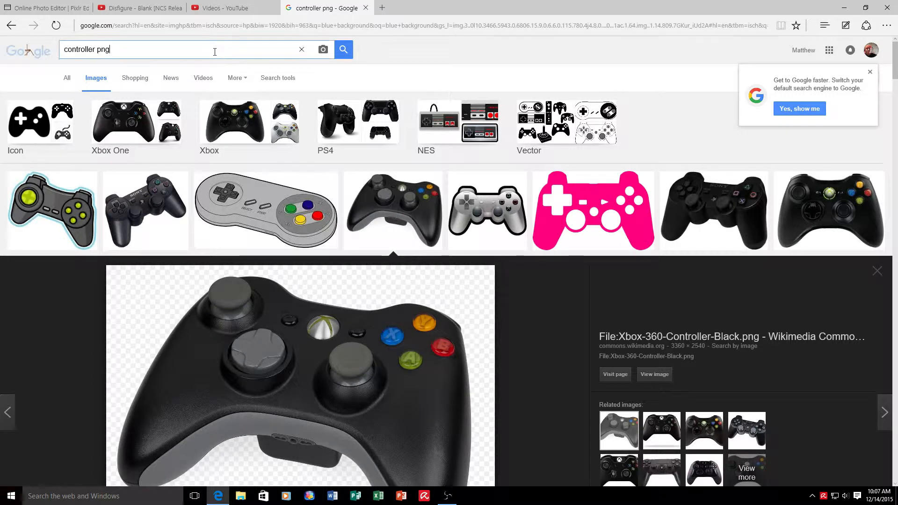
key("BackSpace")
key("BackSpace")
key("BackSpace")
key("BackSpace")
key("BackSpace")
key("BackSpace")
key("BackSpace")
key("BackSpace")
key("BackSpace")
key("BackSpace")
key("BackSpace")
key("BackSpace")
key("BackSpace")
key("BackSpace")
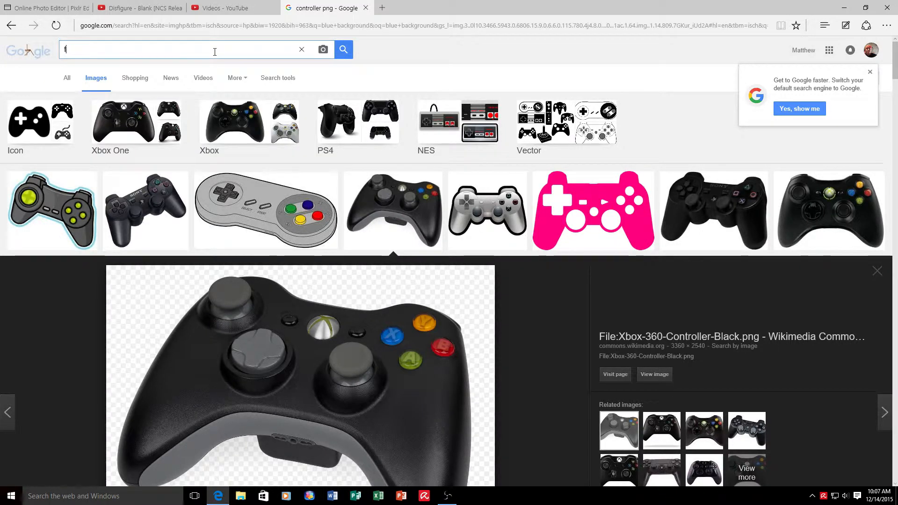
type("fallout 5")
key("BackSpace")
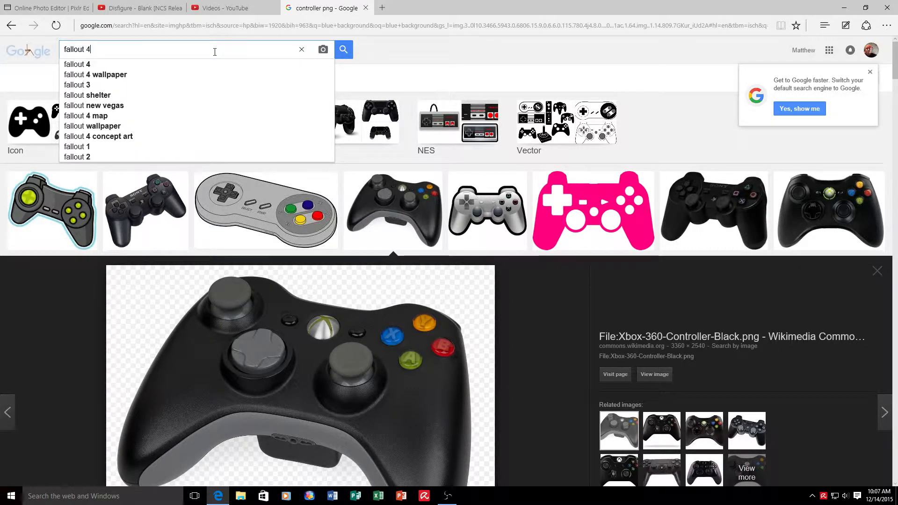
type("4")
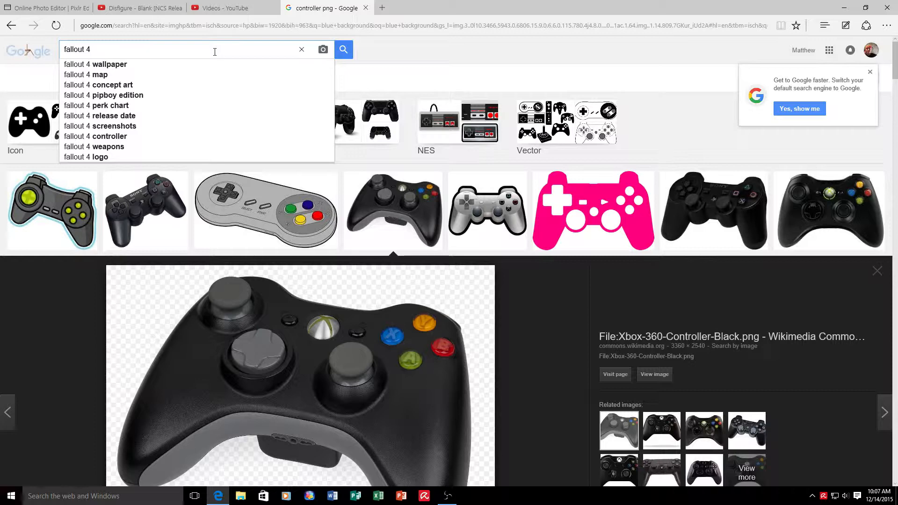
type(" white logo")
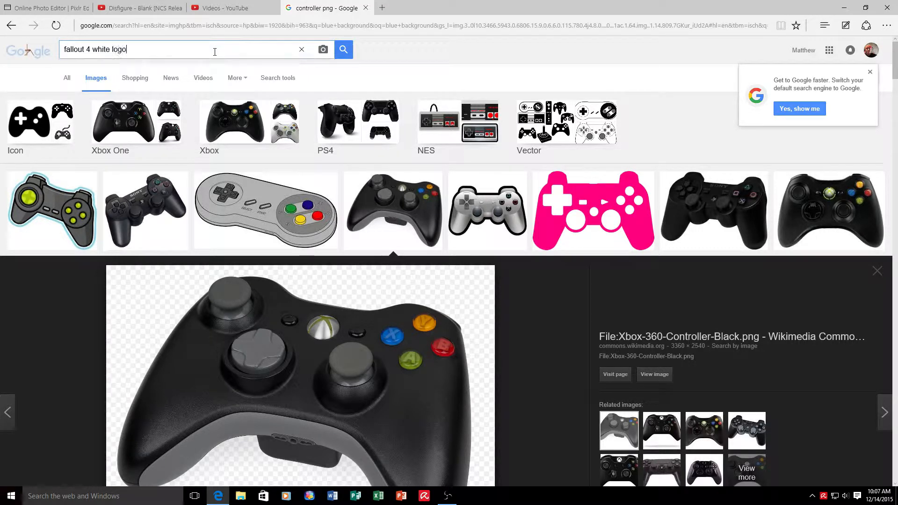
type(" png")
key("Return")
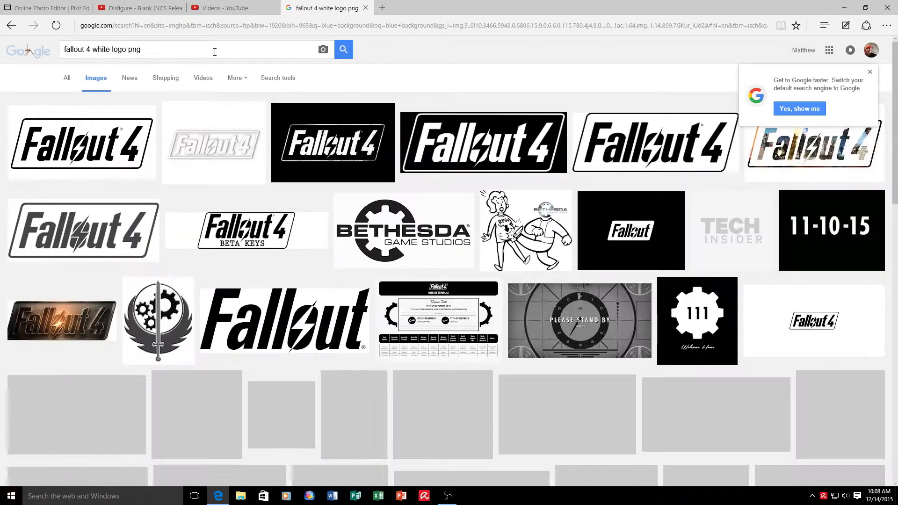
Step: Preview the transparent white Fallout 4 logo from DeviantArt and try to save the picture as a PNG in Pictures
left_click(220, 131)
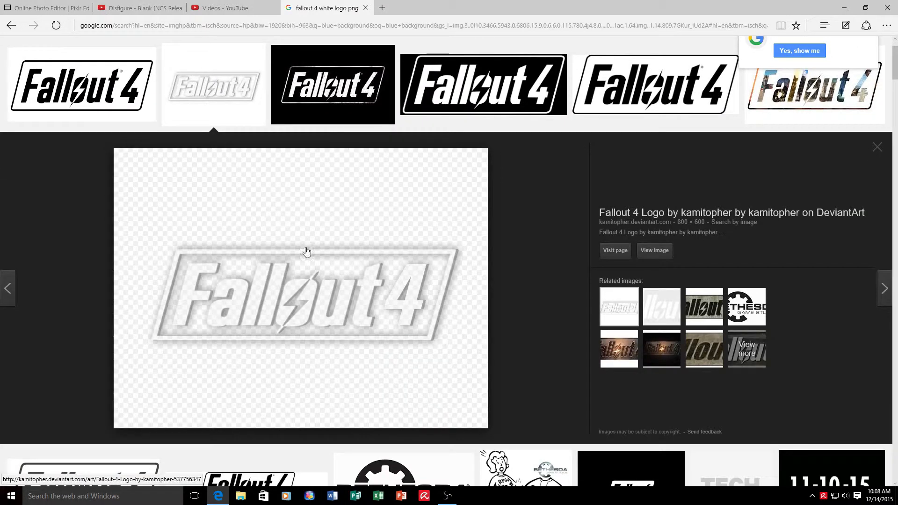
right_click(277, 293)
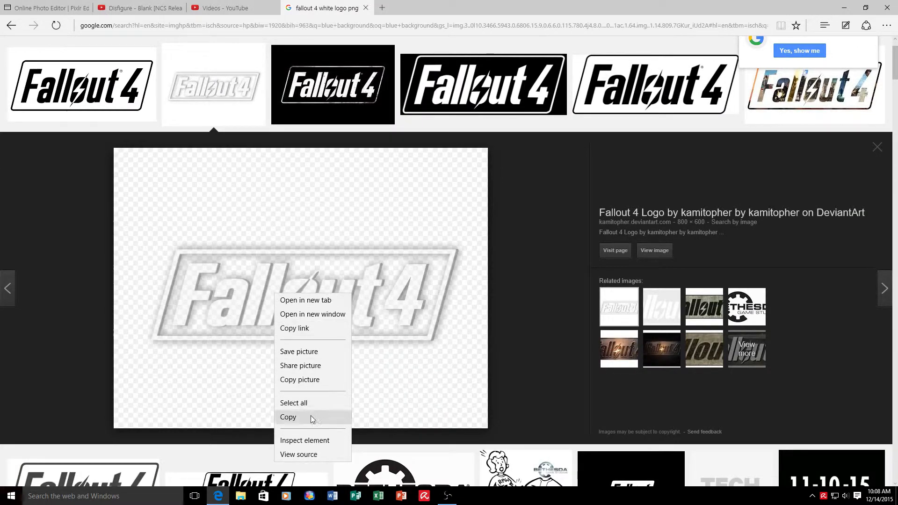
left_click(300, 352)
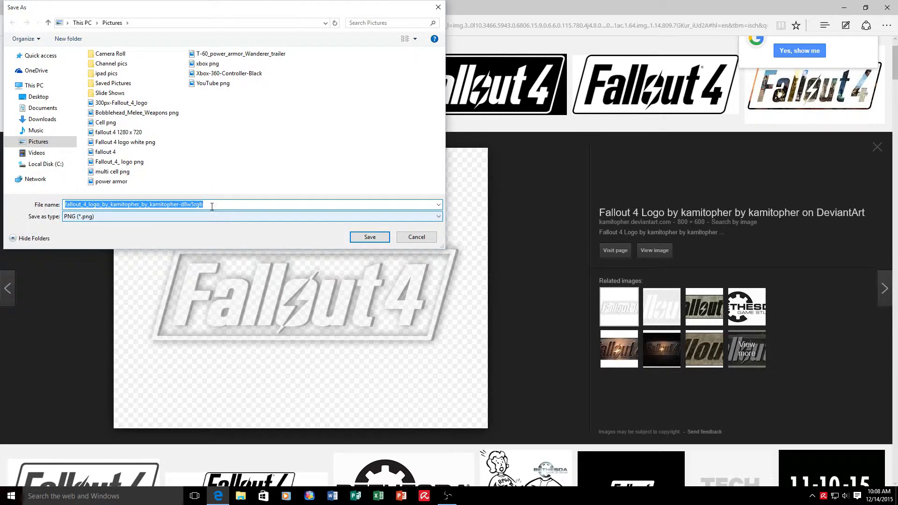
left_click(414, 240)
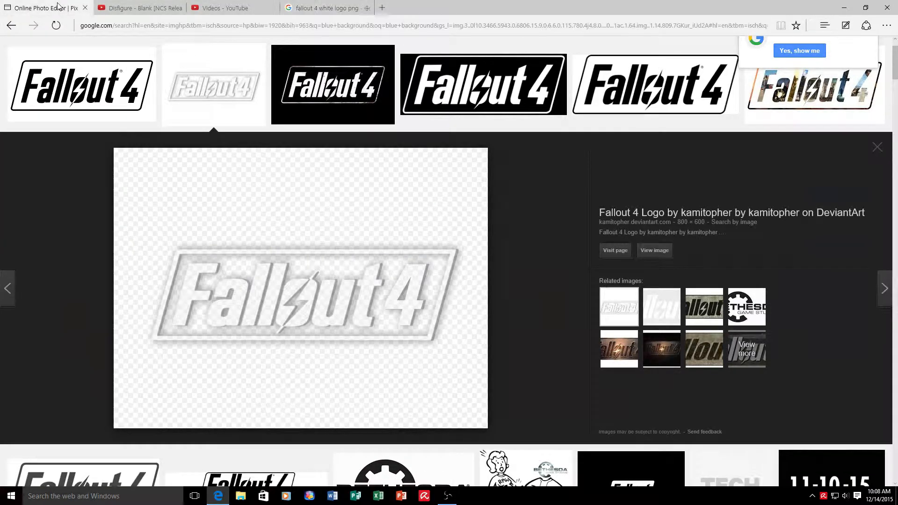
Step: Switch back to Pixlr Editor and open the image "Fallout 4 logo white png" from the Pictures folder
left_click(44, 8)
left_click(12, 41)
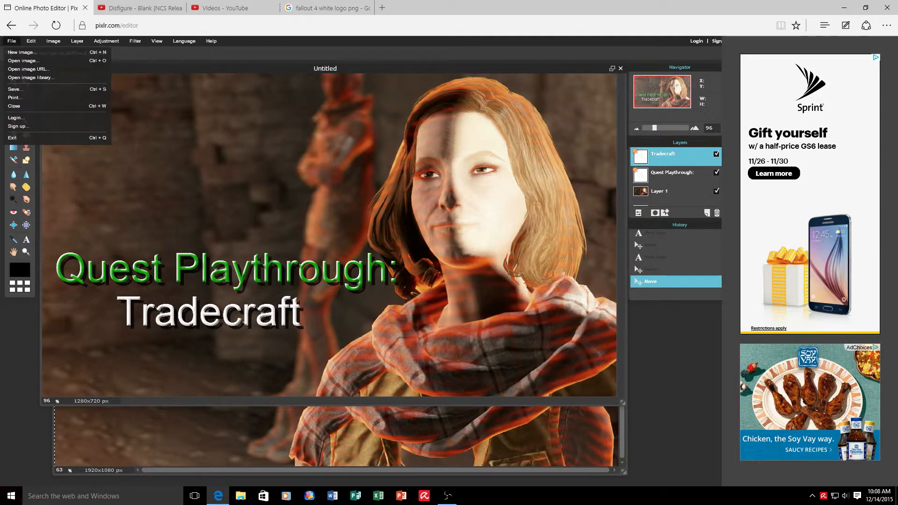
left_click(29, 61)
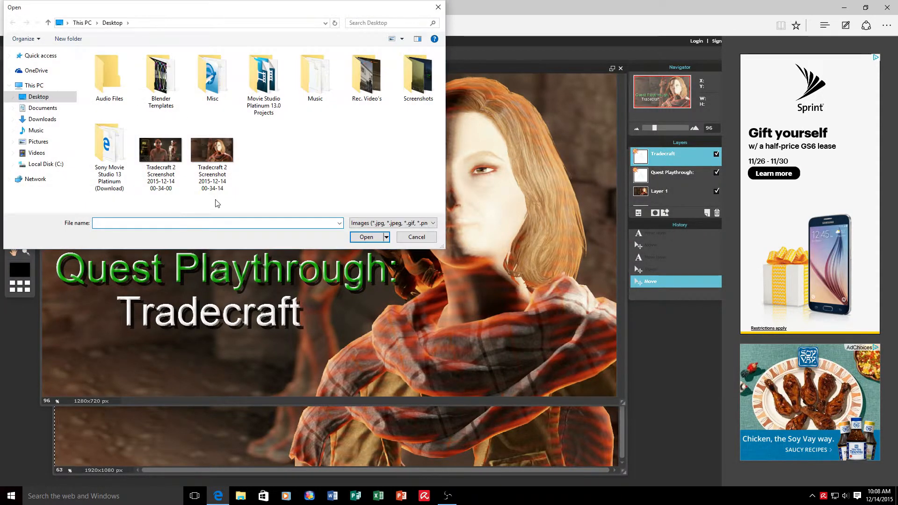
left_click(37, 141)
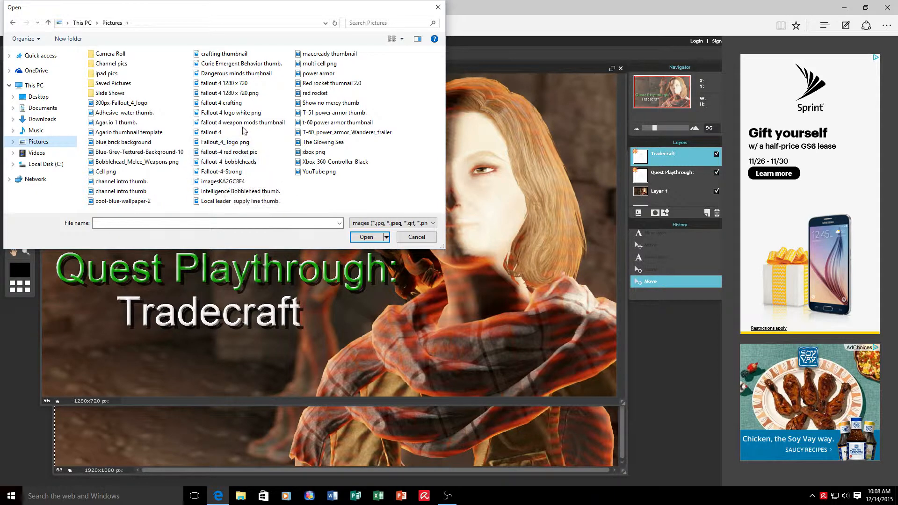
left_click(231, 113)
left_click(366, 237)
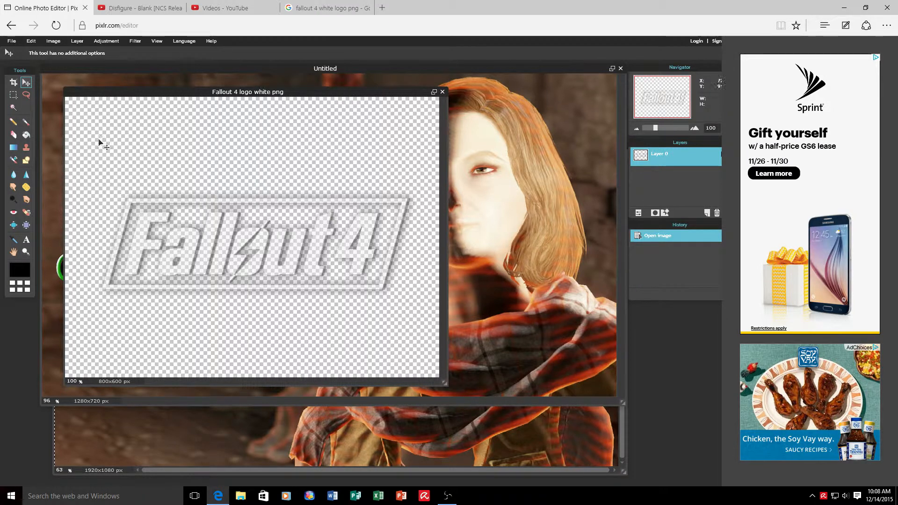
Step: Copy the entire Fallout 4 logo image, paste it into the Tradecraft thumbnail and position it in the canvas's upper-left corner
left_click(29, 41)
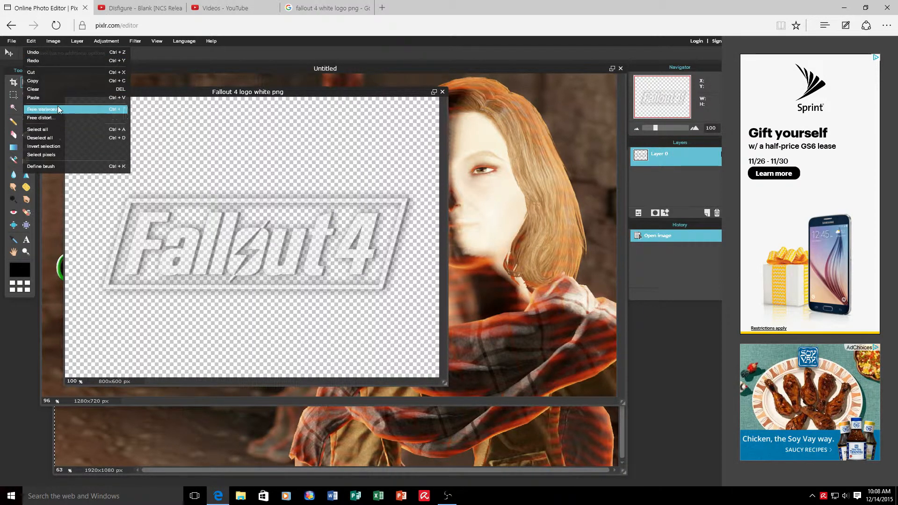
left_click(61, 130)
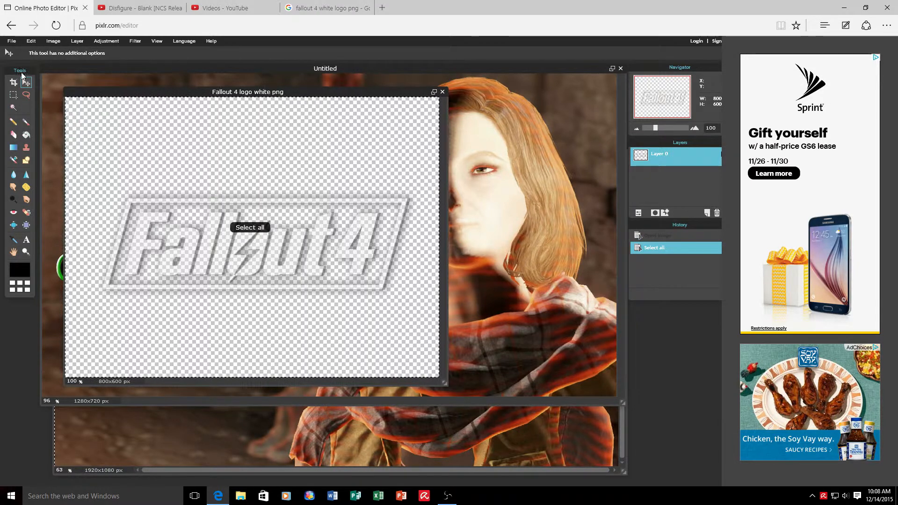
left_click(31, 42)
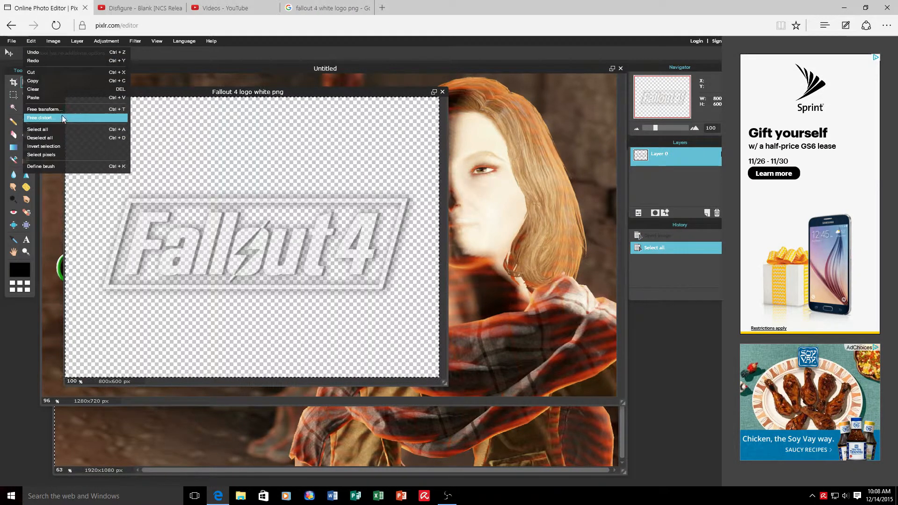
left_click(53, 81)
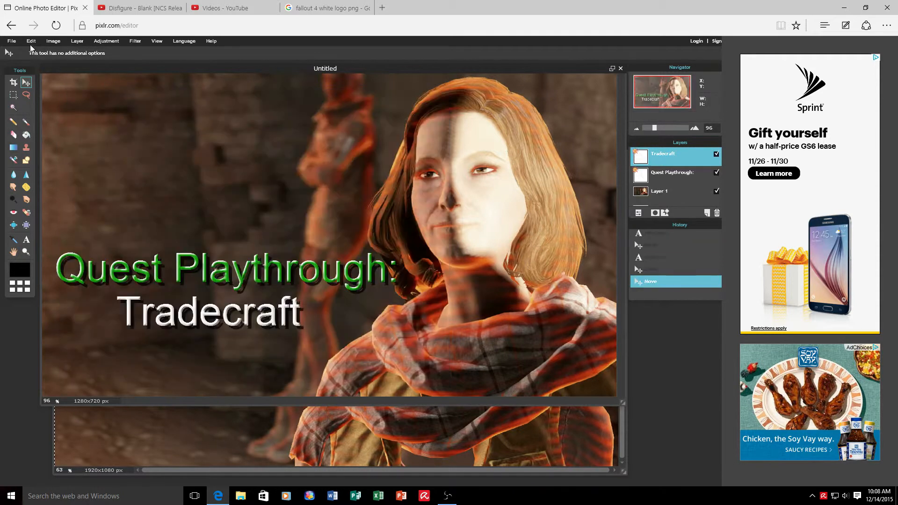
left_click(31, 41)
left_click(61, 100)
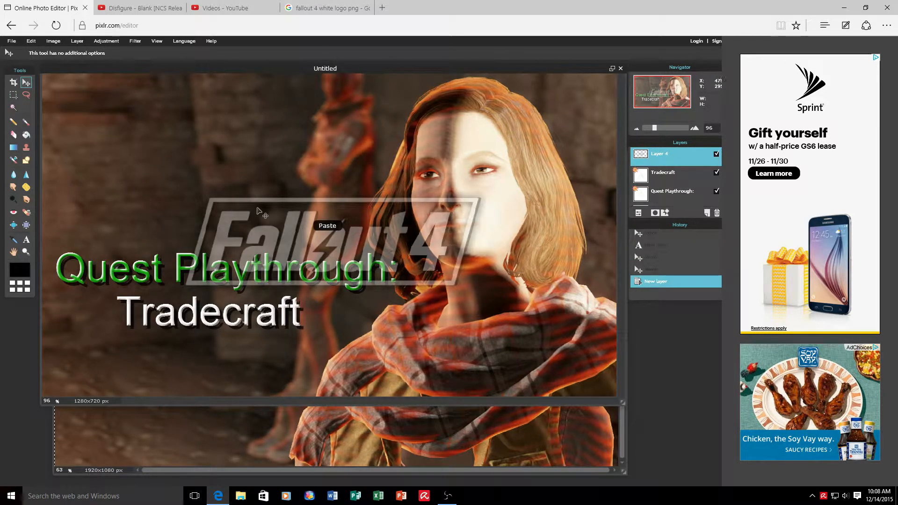
left_click_drag(256, 210, 121, 102)
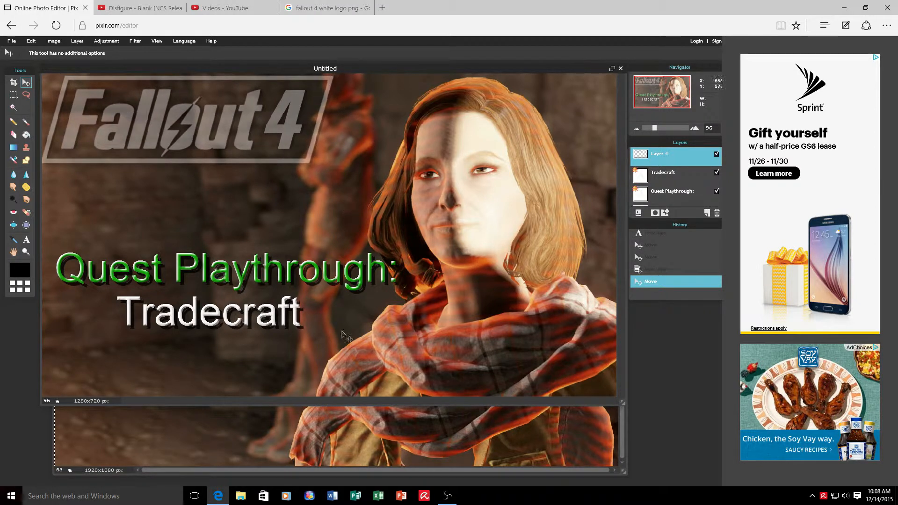
Step: Save the thumbnail to the Pictures folder as a JPEG named "Tradecraft thumb." at quality 100
left_click(13, 41)
left_click(23, 90)
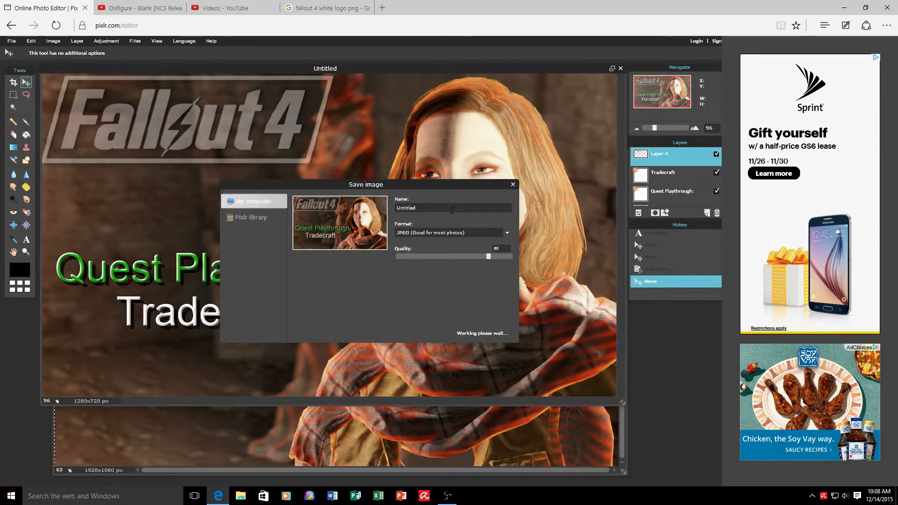
type("Tr")
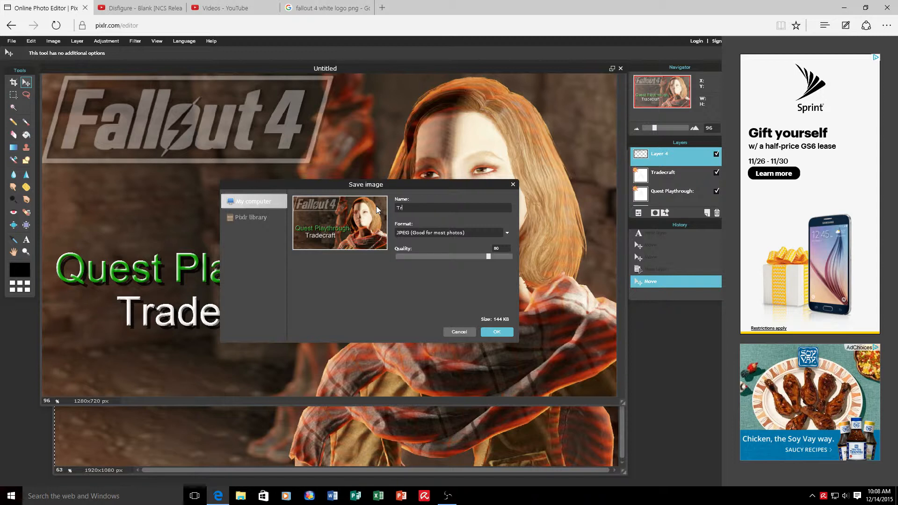
type("adecraft thumb.")
left_click_drag(490, 259, 518, 263)
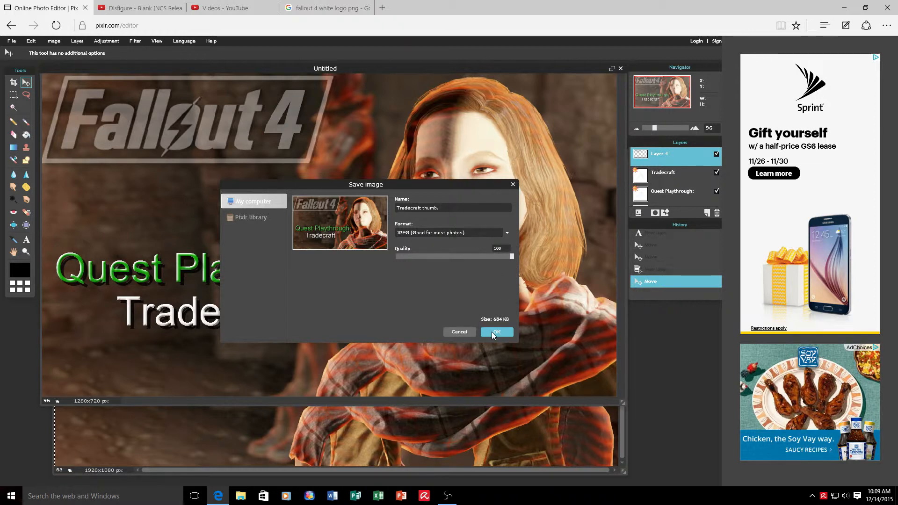
left_click(492, 332)
left_click(368, 237)
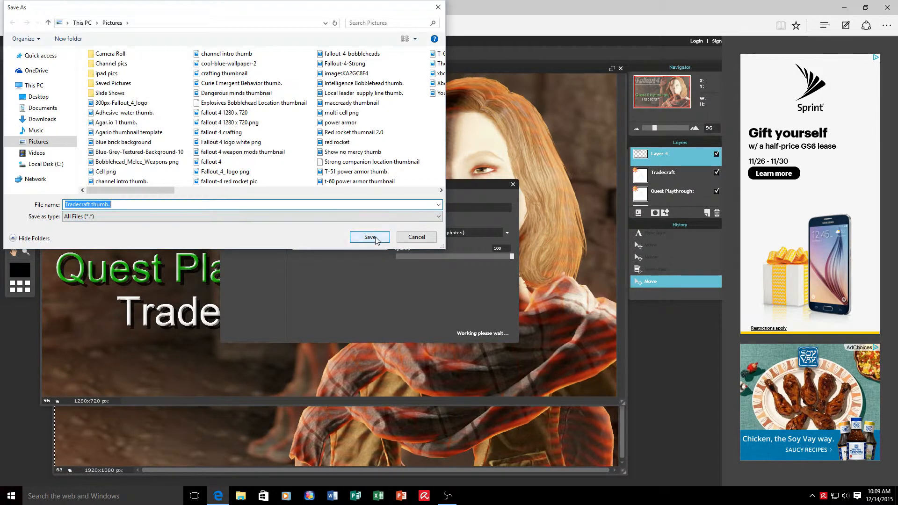